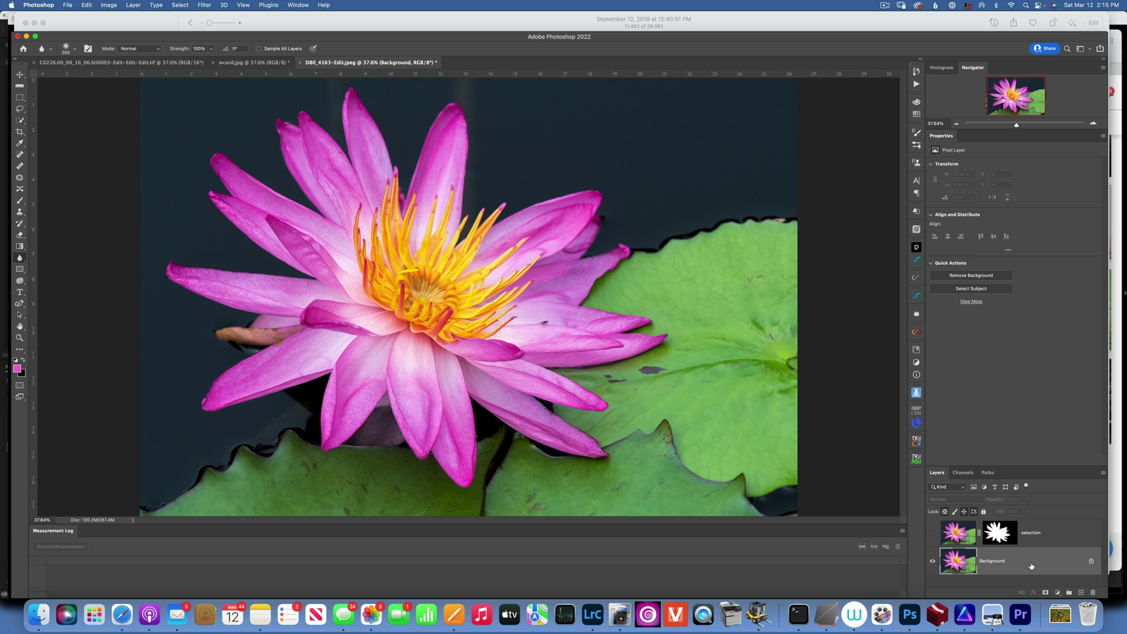
Duplicate the Background layer, Select Subject on the water lily, and open Select and Mask.
key(super+j)
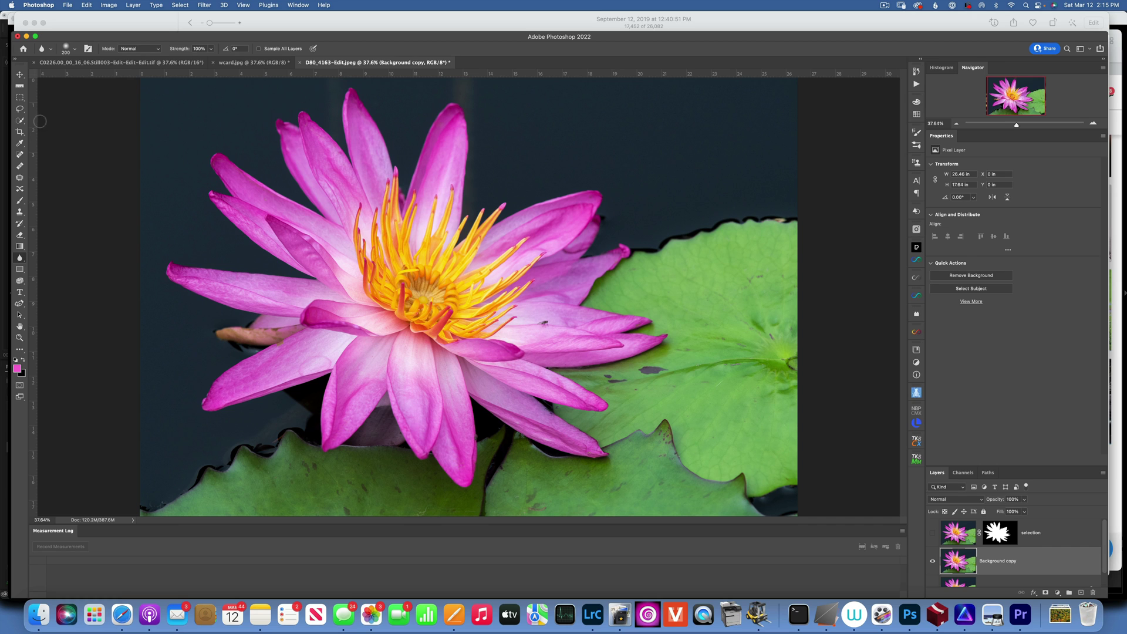
click(21, 122)
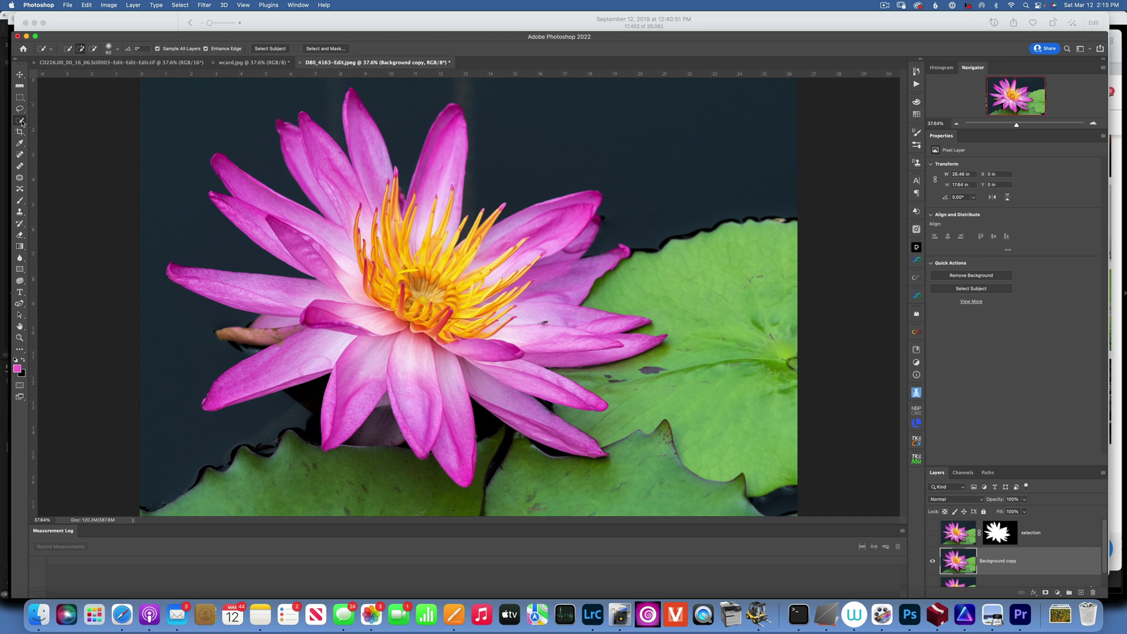
click(270, 48)
click(327, 48)
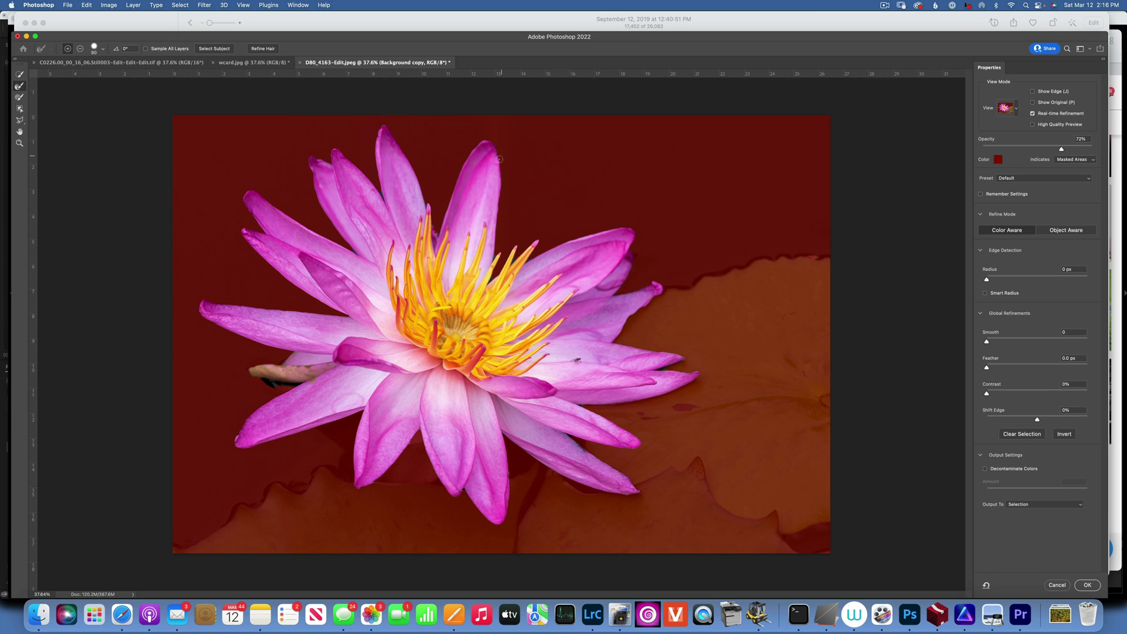
Enlarge the refine brush to 150 and set Output To New Layer with Layer Mask.
key(bracketright)
key(bracketright)
key(bracketright)
click(1025, 504)
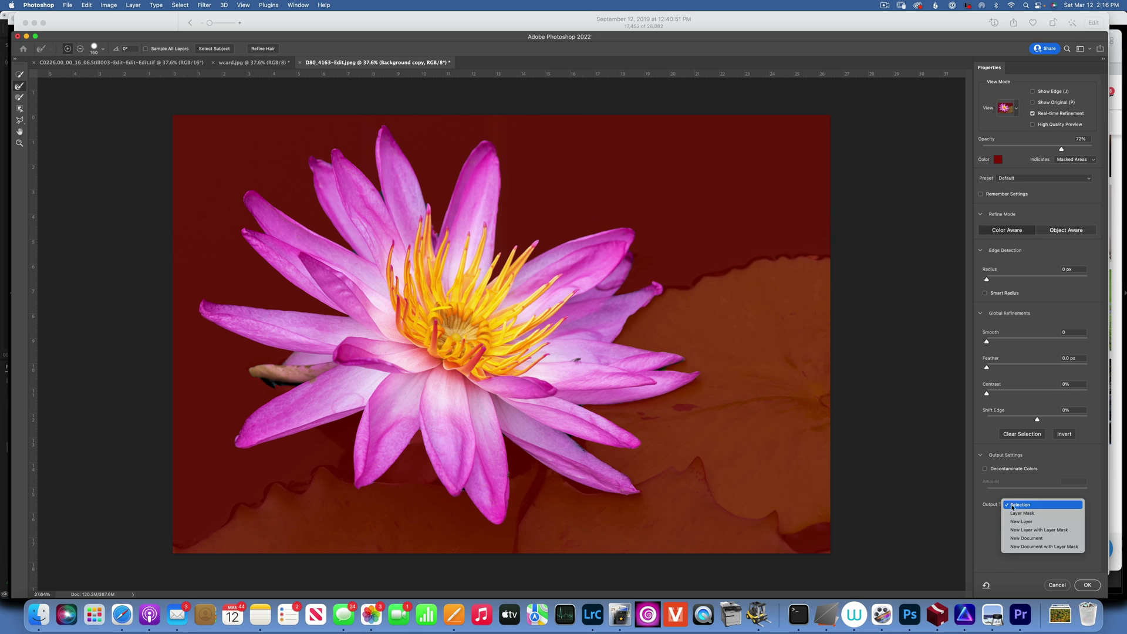
click(1037, 530)
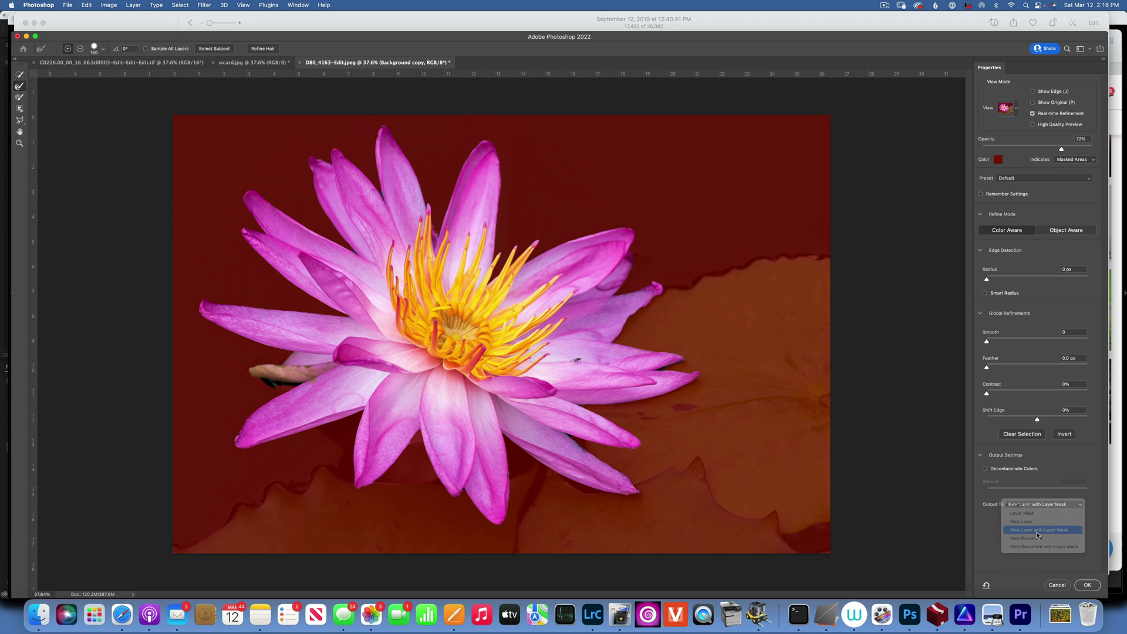
Undo the masked output, load the selection layer's mask, and copy the flower to Layer 1.
click(1088, 585)
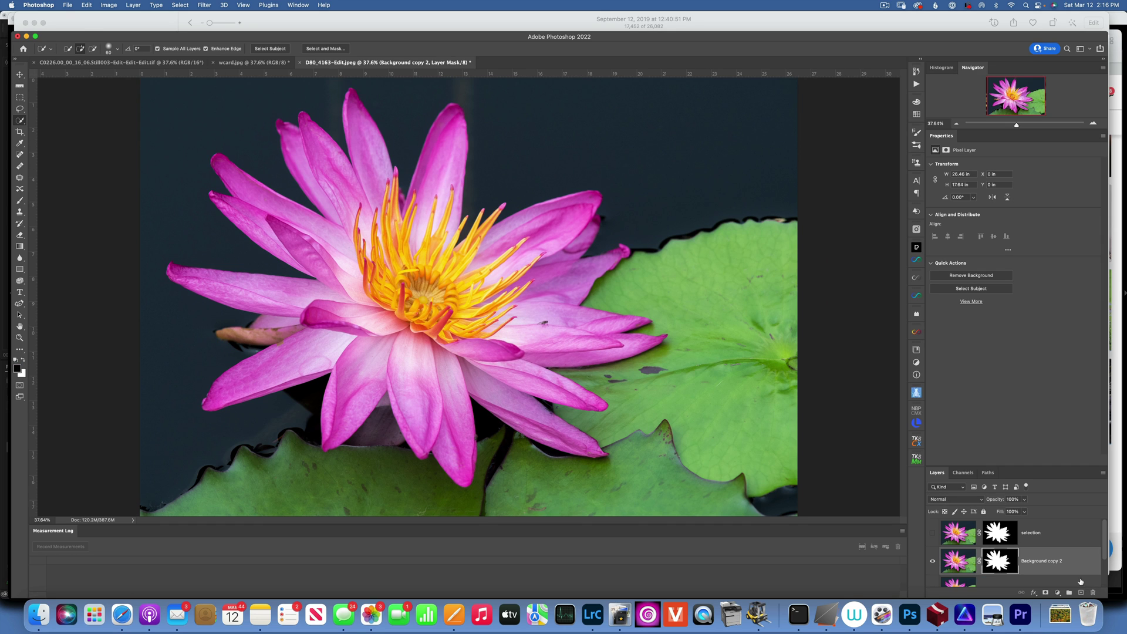
key(super+z)
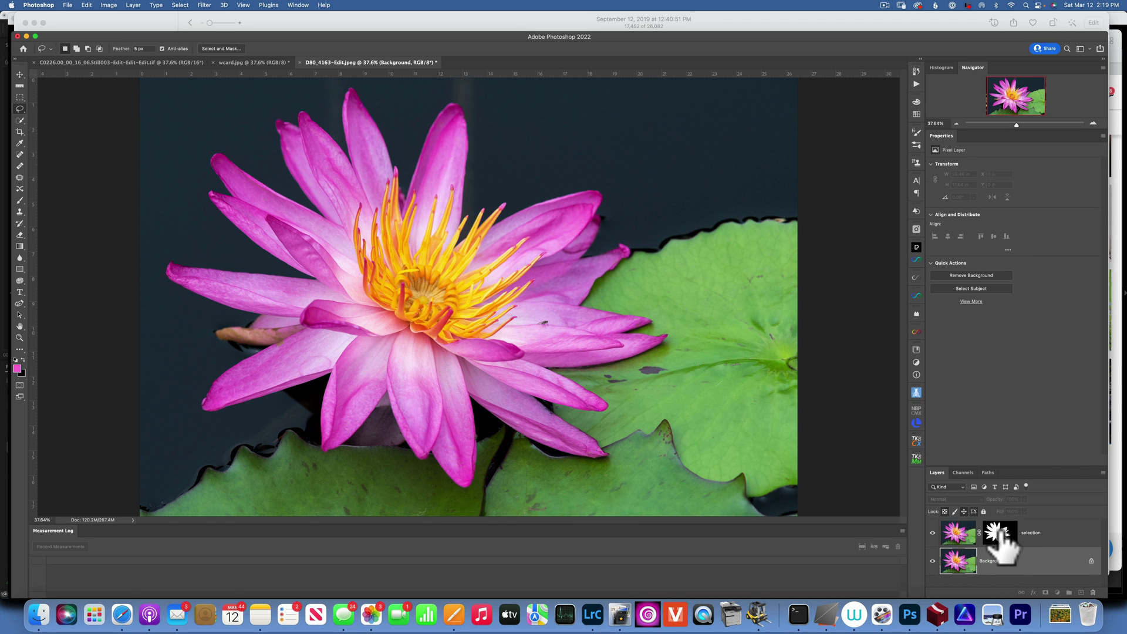
click(998, 533)
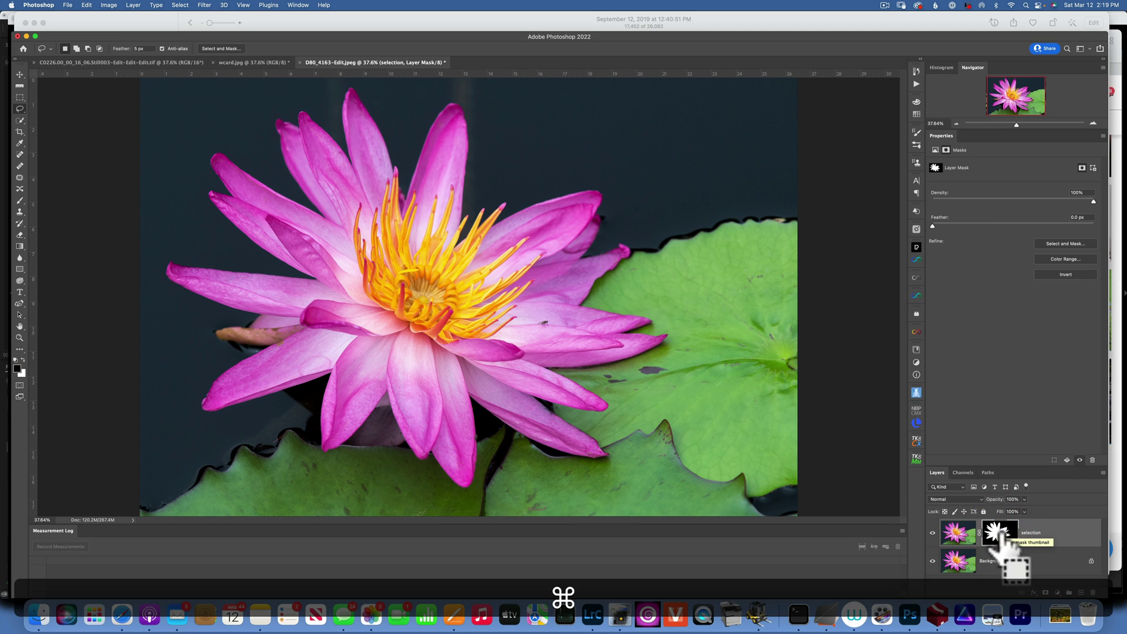
super+click(997, 533)
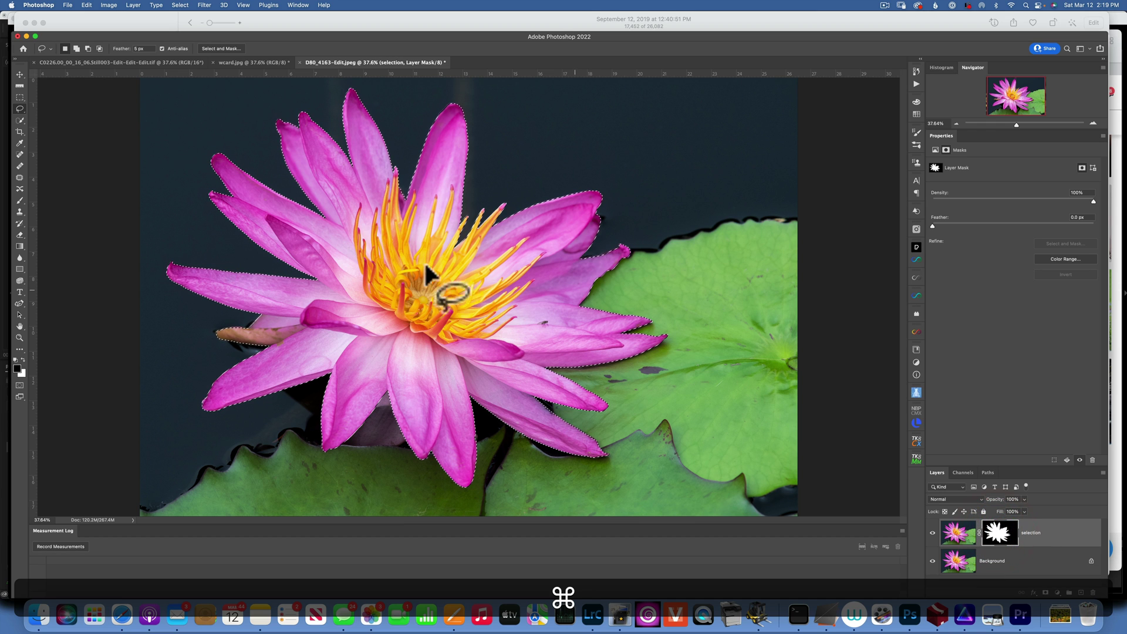
click(957, 531)
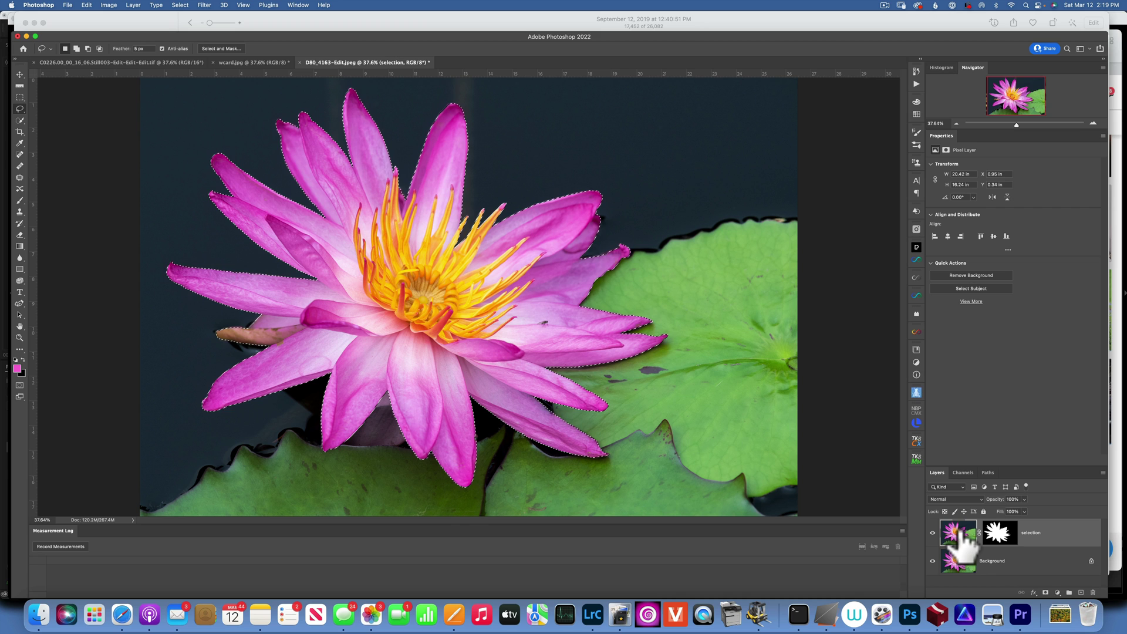
drag(956, 534, 960, 531)
key(super+j)
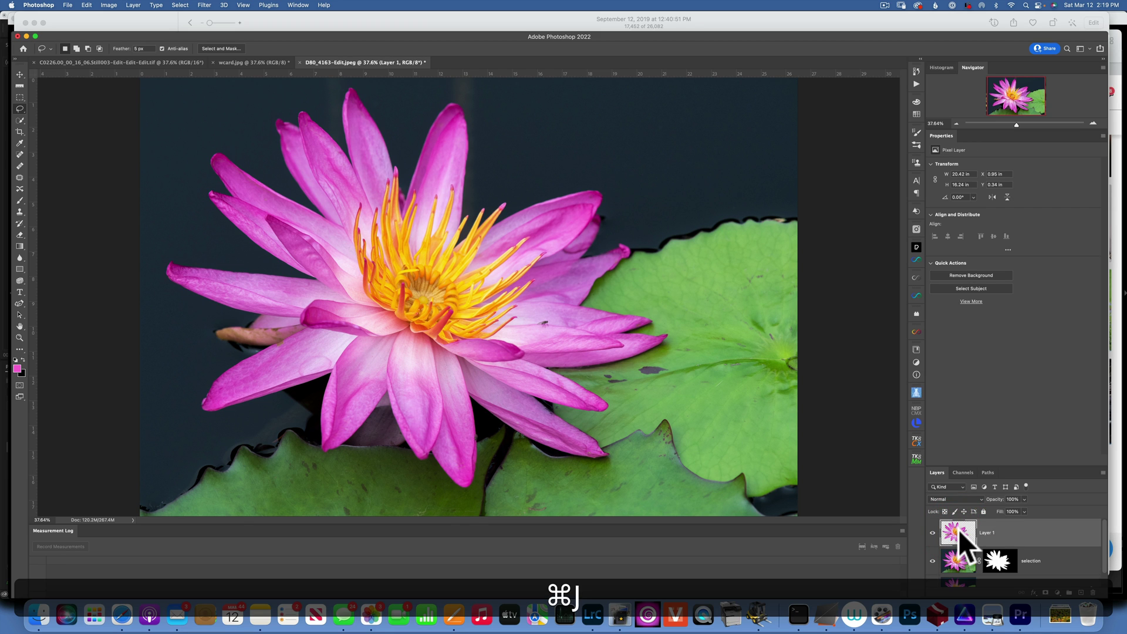
Hide the selection layer and duplicate the Background layer.
click(955, 534)
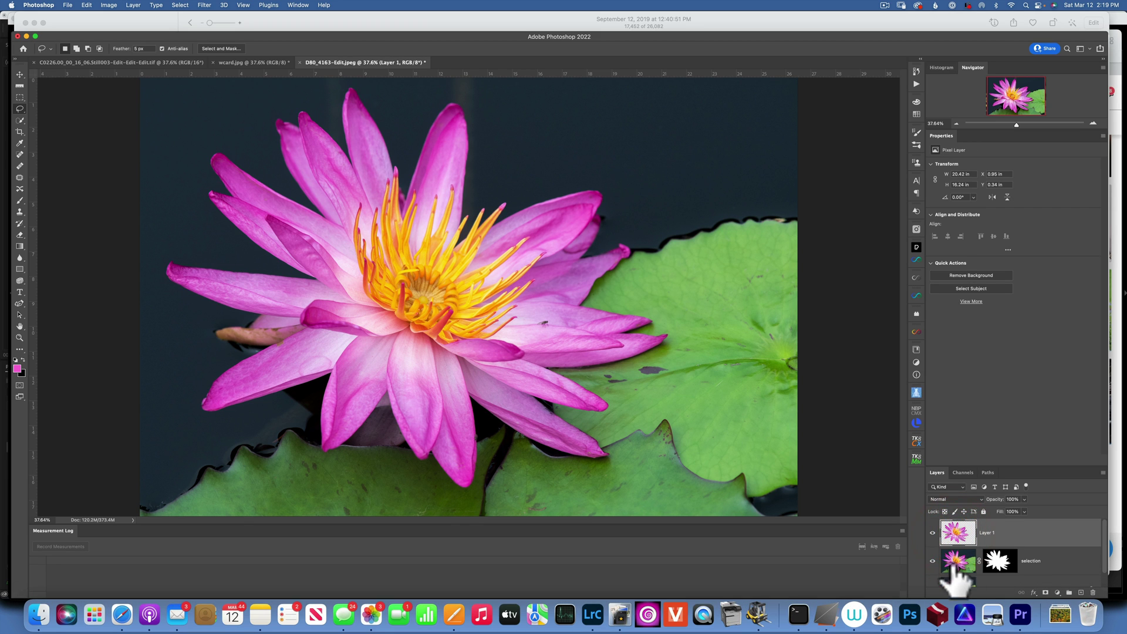
click(932, 561)
scroll(968, 563, down, 1)
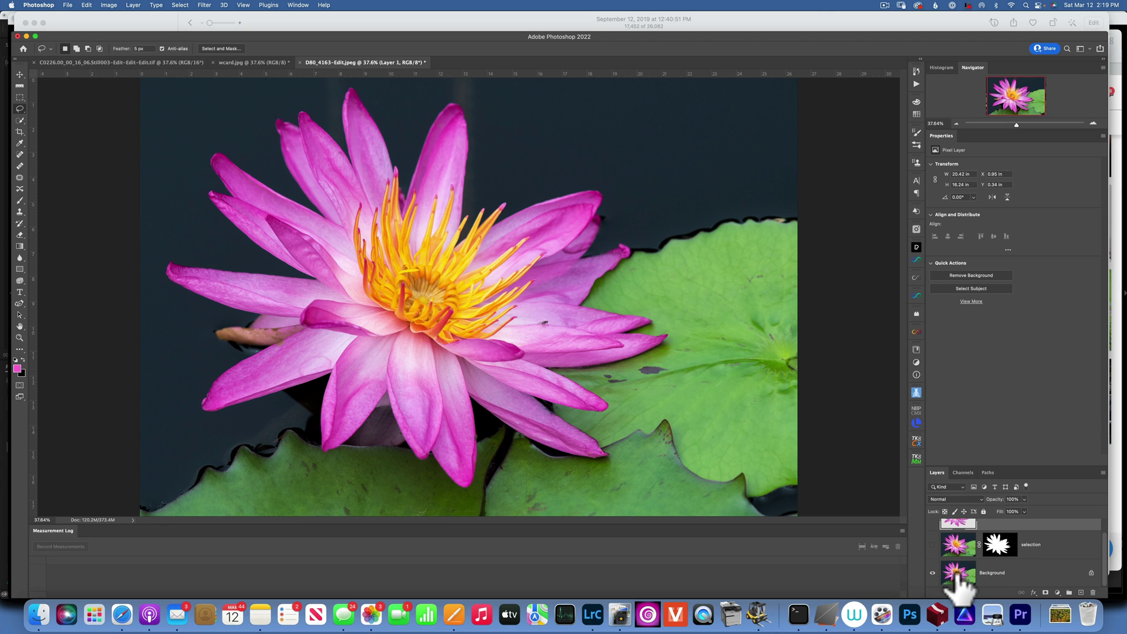
click(967, 565)
key(super+j)
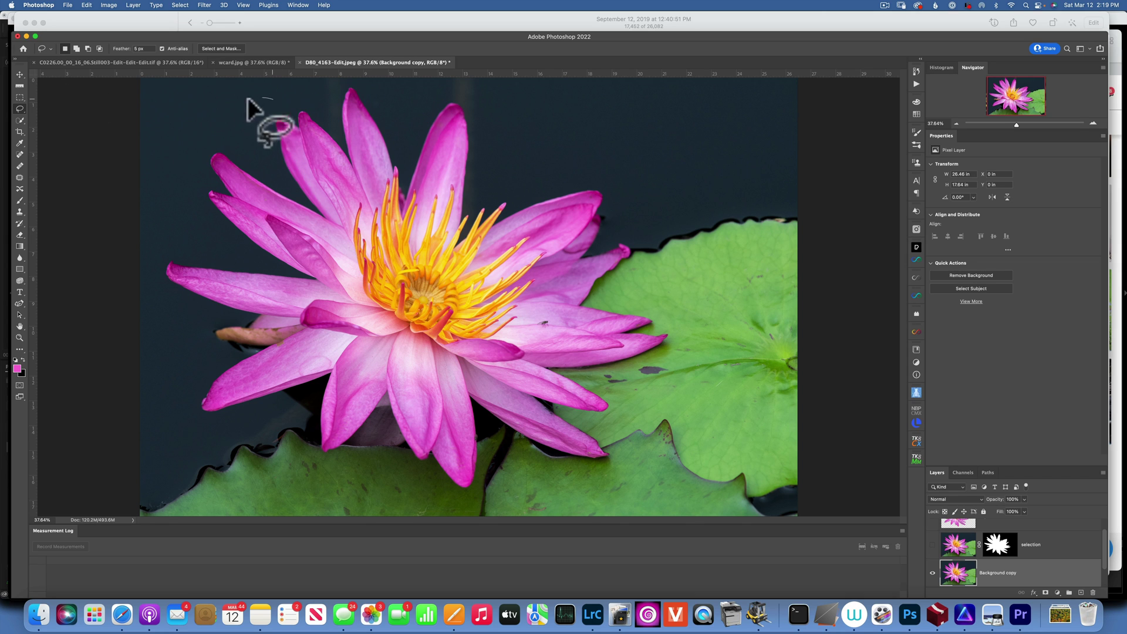
Lasso around the whole flower and fill it away with Content-Aware fill.
mouse_move(247, 100)
mouse_down()
mouse_move(194, 131)
mouse_move(150, 233)
mouse_move(143, 311)
mouse_move(154, 362)
mouse_move(197, 441)
mouse_move(262, 471)
mouse_move(393, 491)
mouse_move(558, 495)
mouse_move(621, 472)
mouse_move(674, 367)
mouse_move(698, 256)
mouse_move(648, 169)
mouse_move(490, 87)
mouse_move(392, 62)
mouse_move(305, 62)
mouse_move(251, 85)
mouse_move(240, 117)
mouse_up()
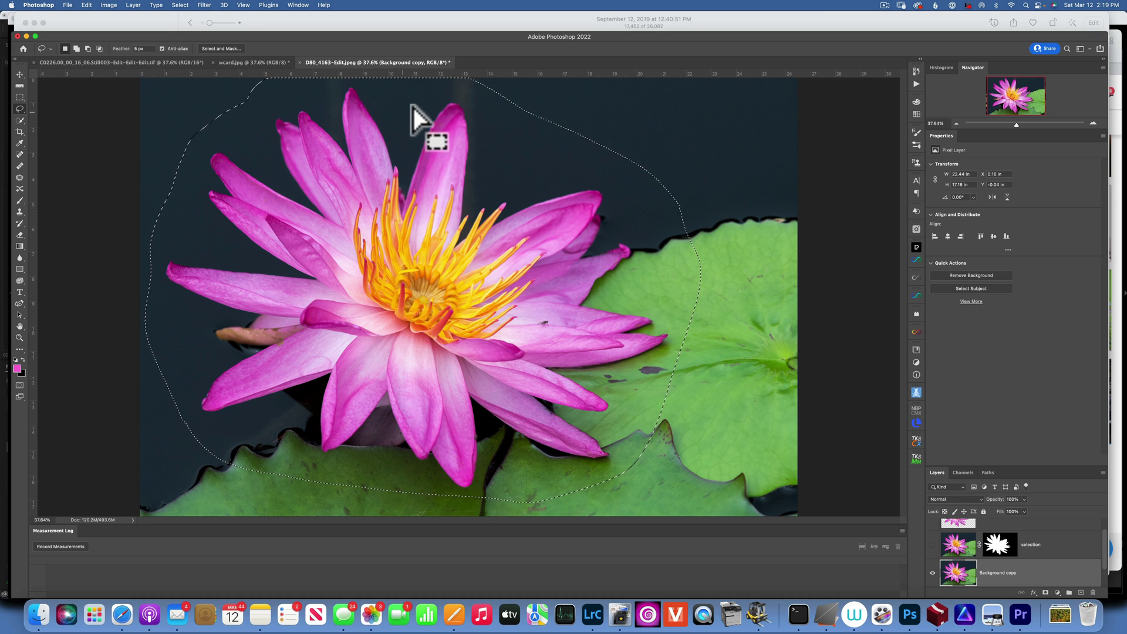
key(shift)
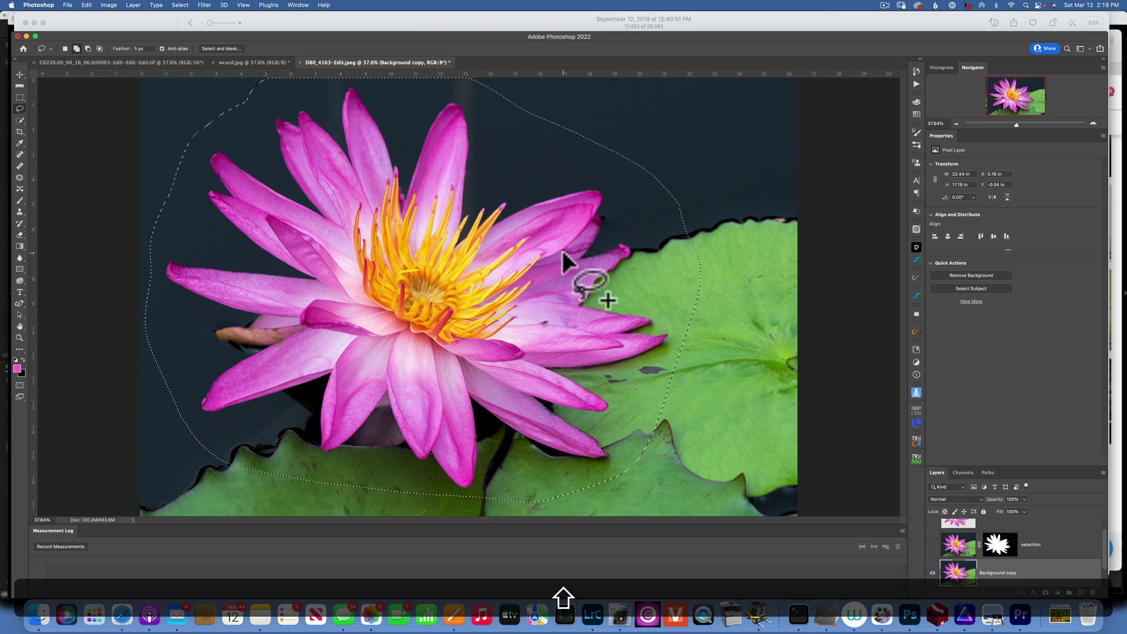
key(shift+BackSpace)
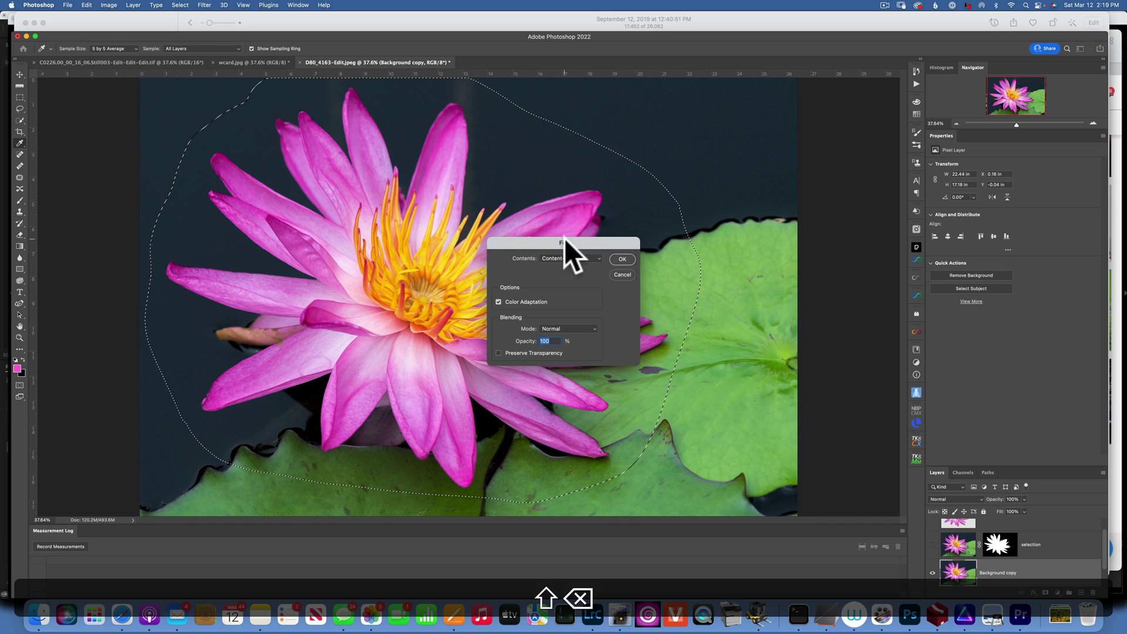
click(569, 257)
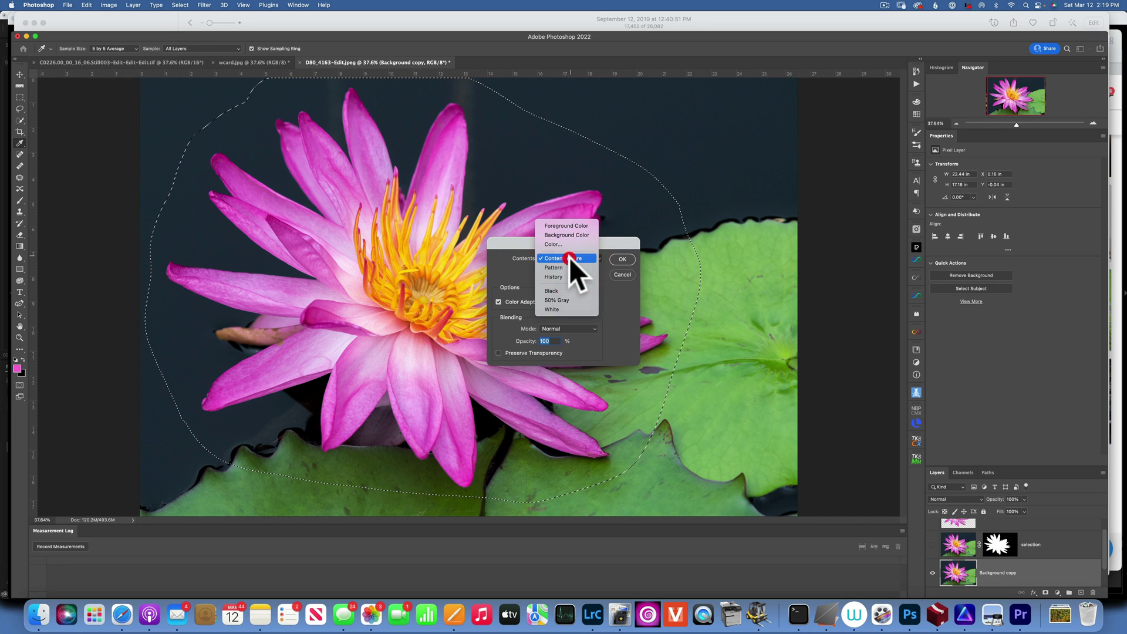
click(569, 257)
click(622, 259)
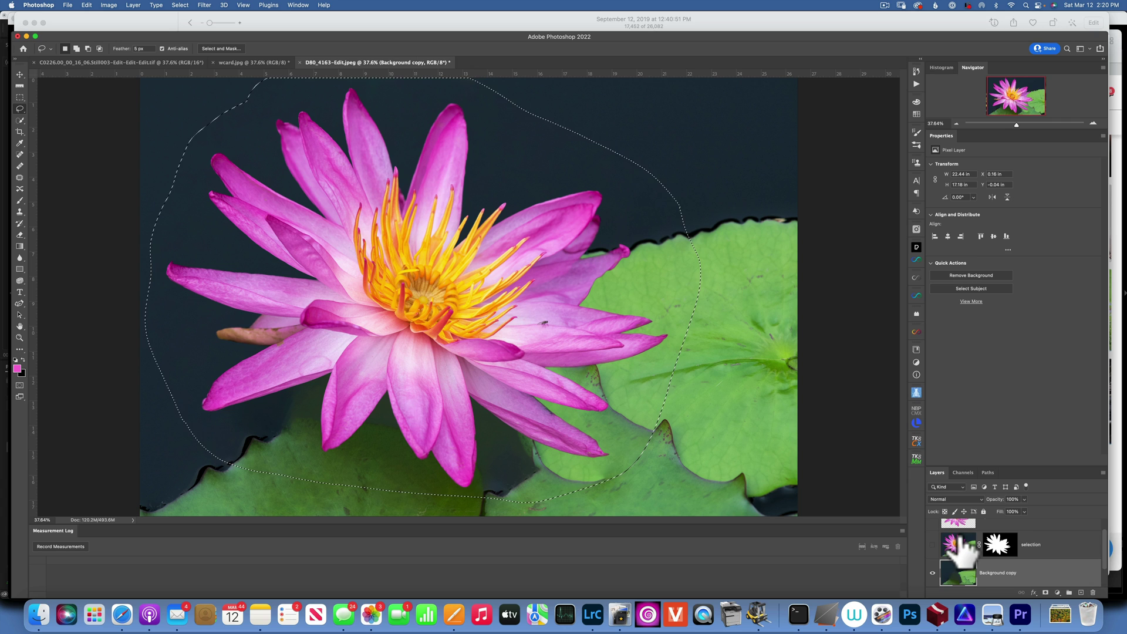
Hide Layer 1, select the Background copy layer, and deselect.
scroll(963, 549, up, 1)
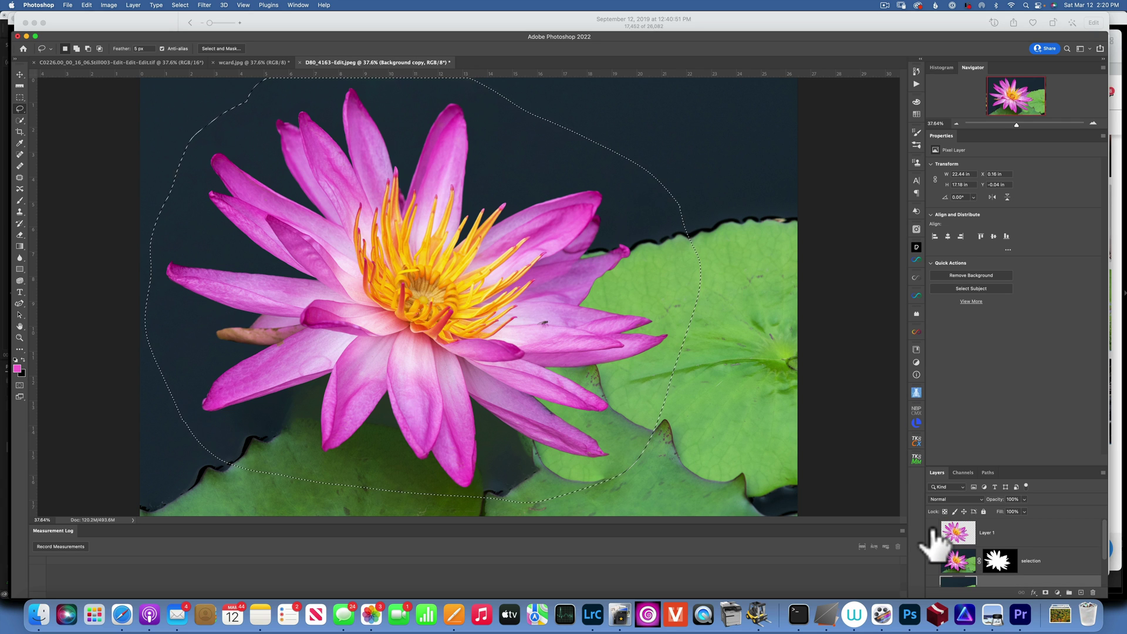
click(932, 532)
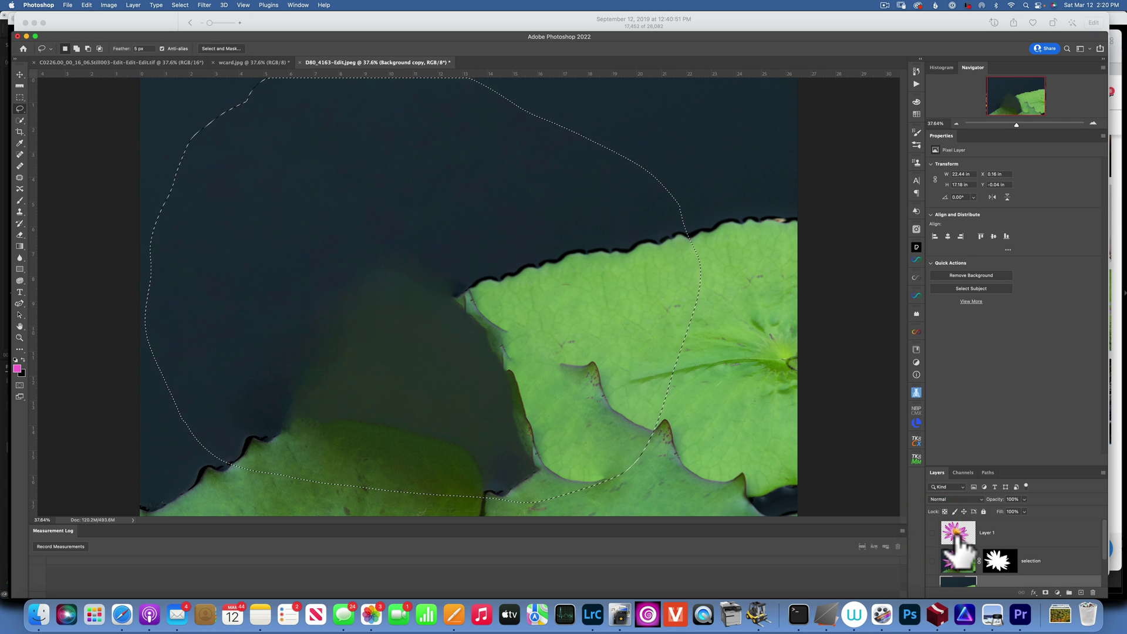
scroll(958, 546, down, 2)
click(960, 549)
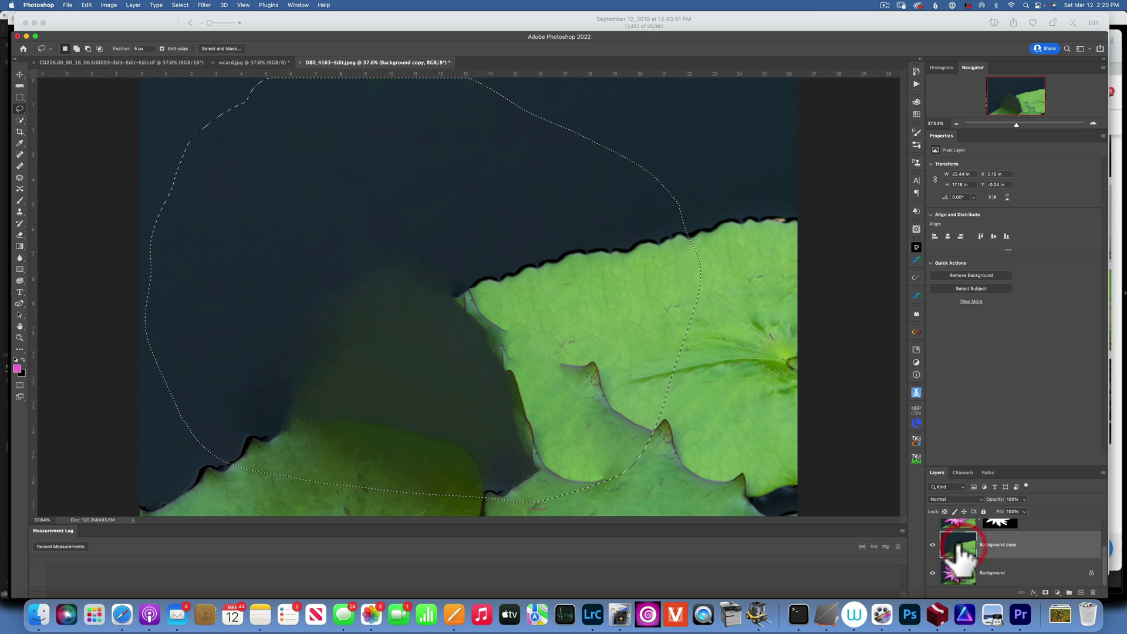
key(super+d)
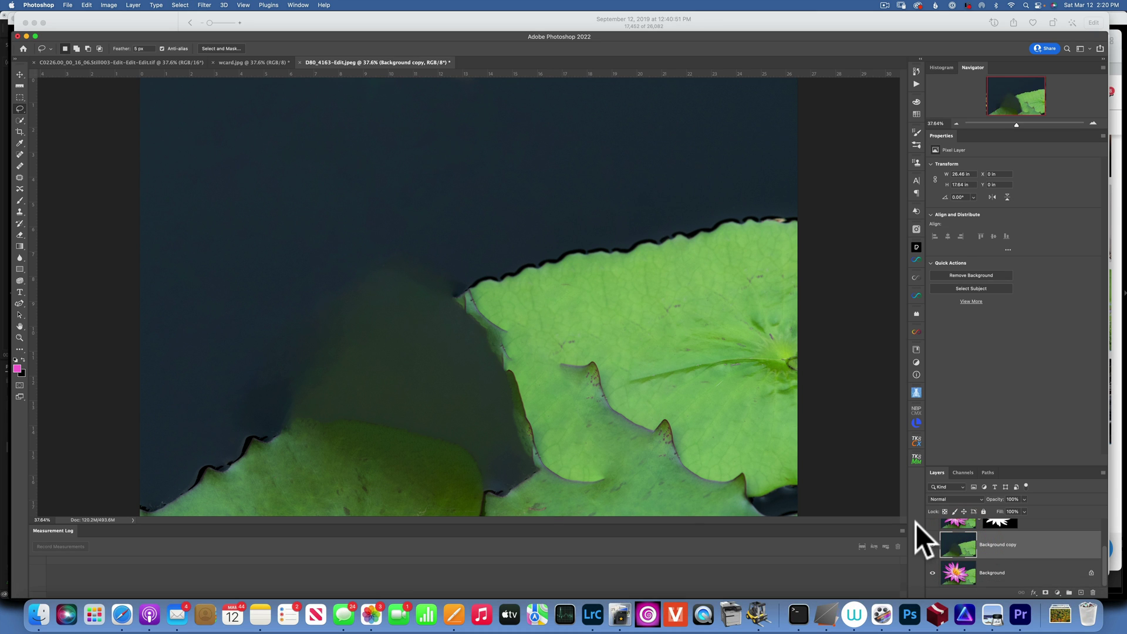
Show Background copy and apply a Gaussian Blur with a 435.6-pixel radius.
click(933, 545)
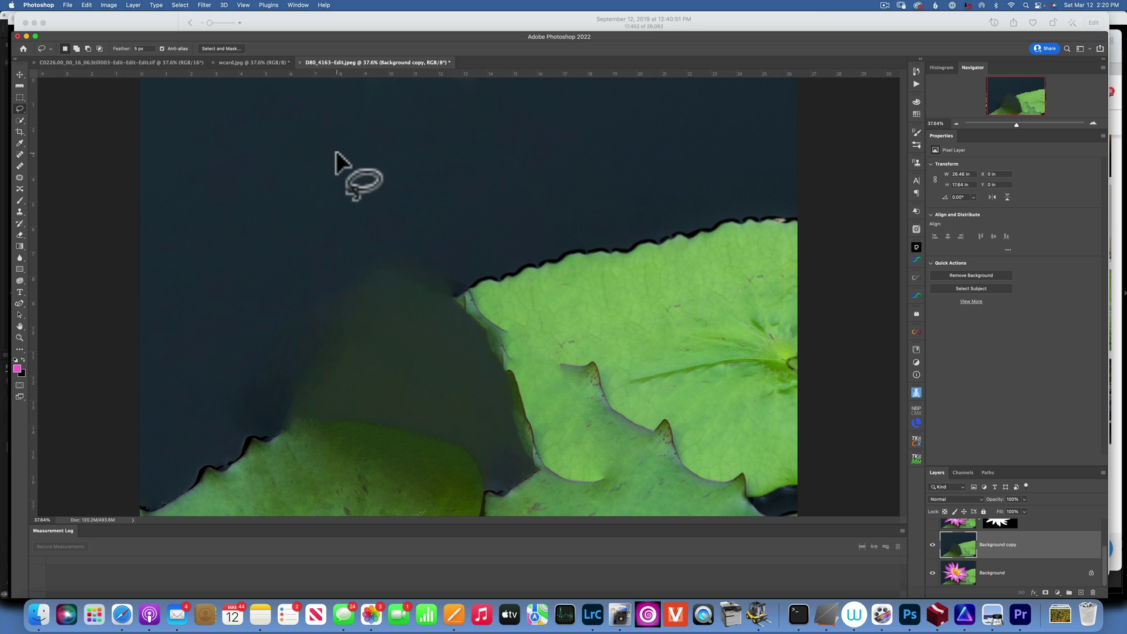
click(205, 4)
mouse_move(230, 118)
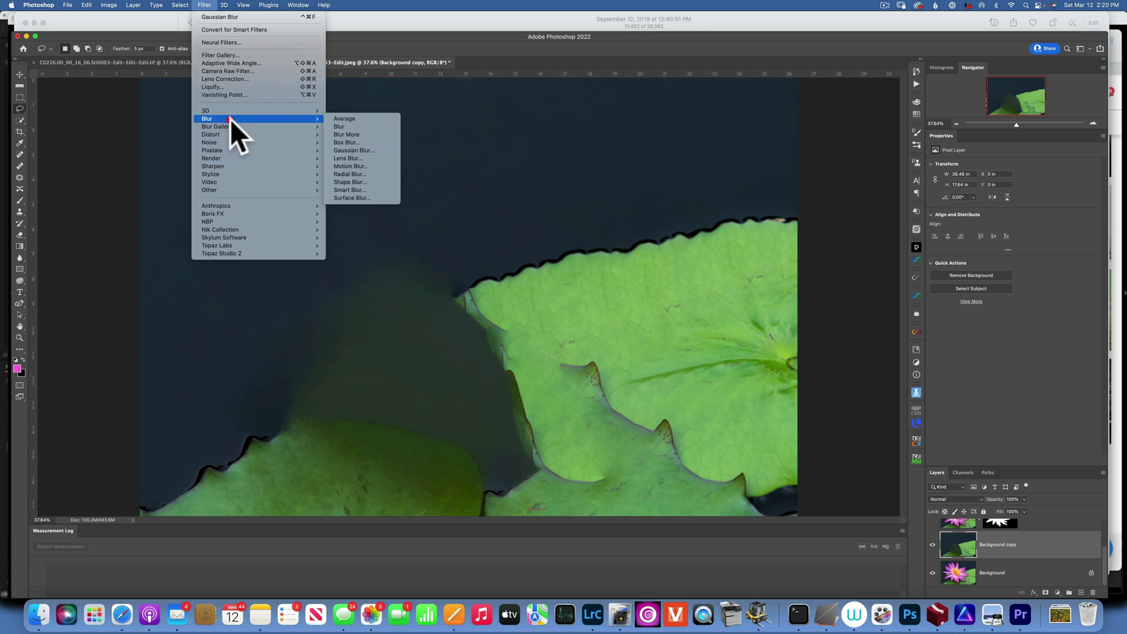
click(368, 149)
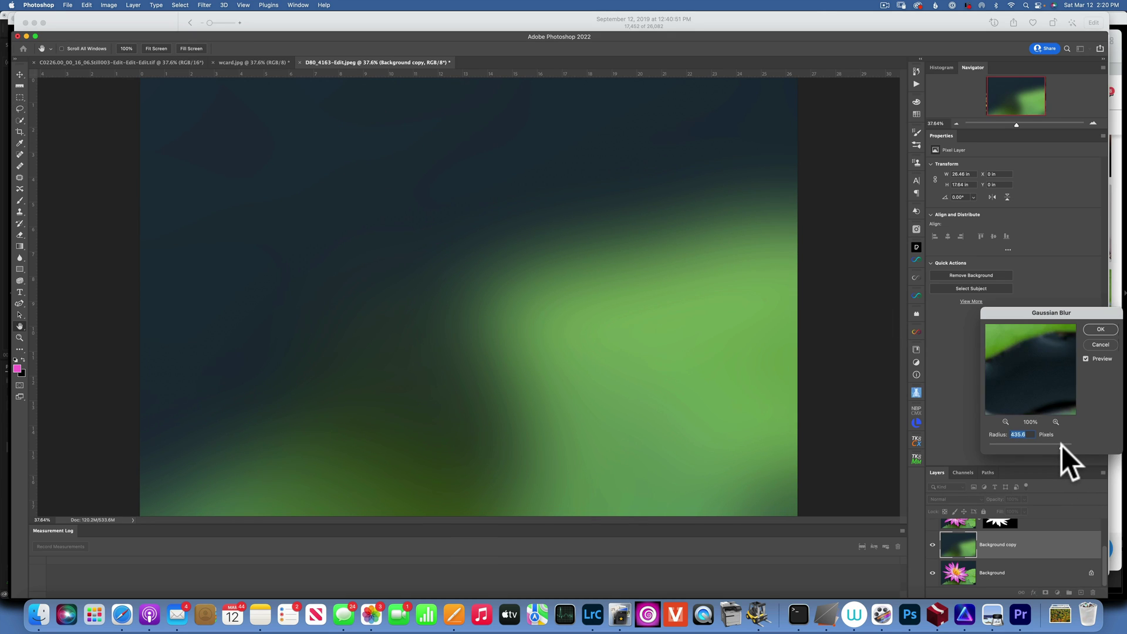
click(1062, 445)
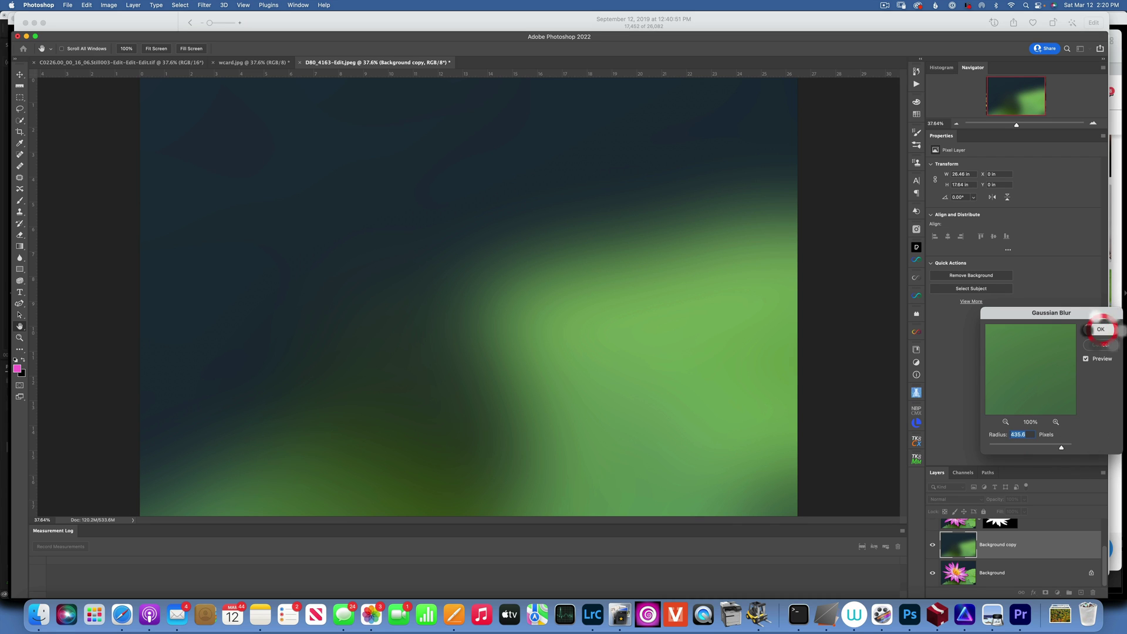
click(1100, 329)
Switch to the Lasso tool and select Layer 1 with the cut-out lotus.
key(l)
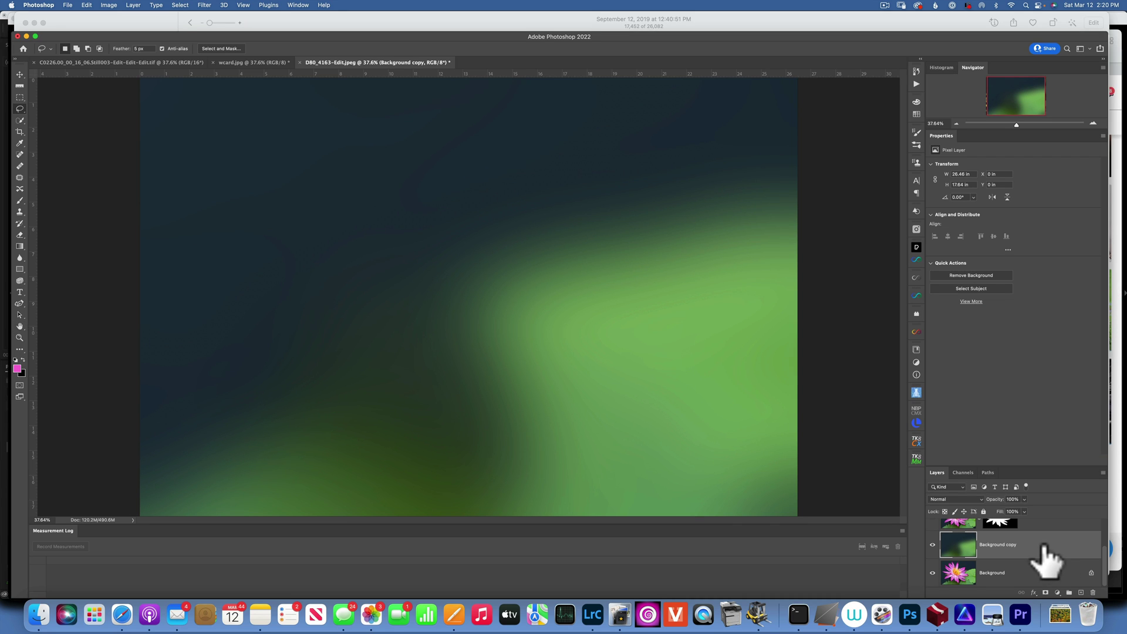
scroll(1048, 559, up, 2)
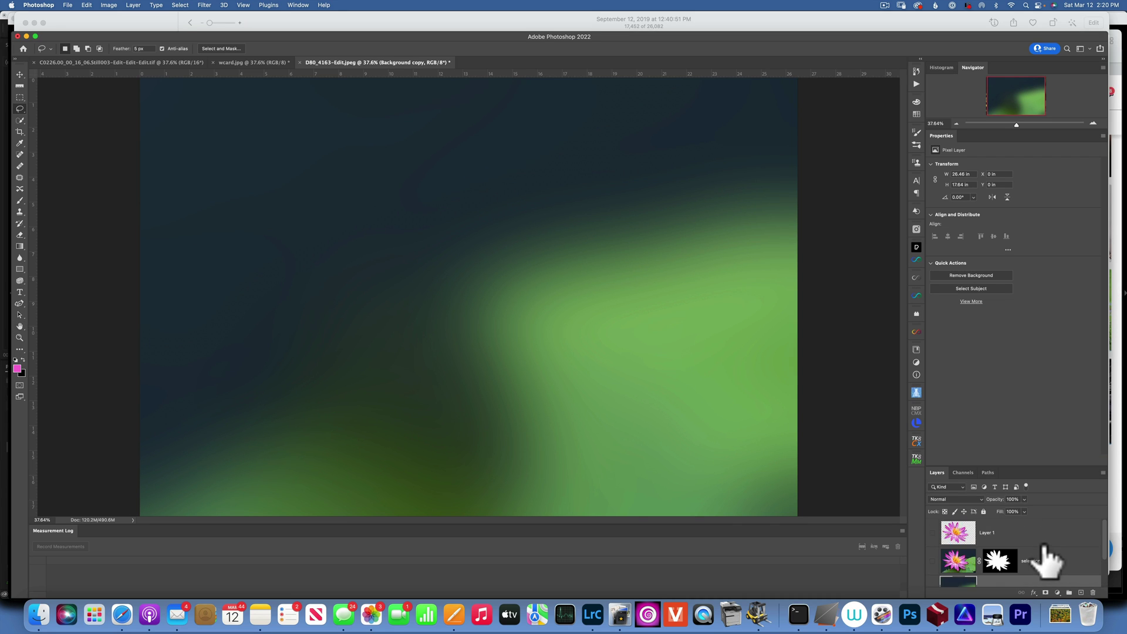
click(992, 532)
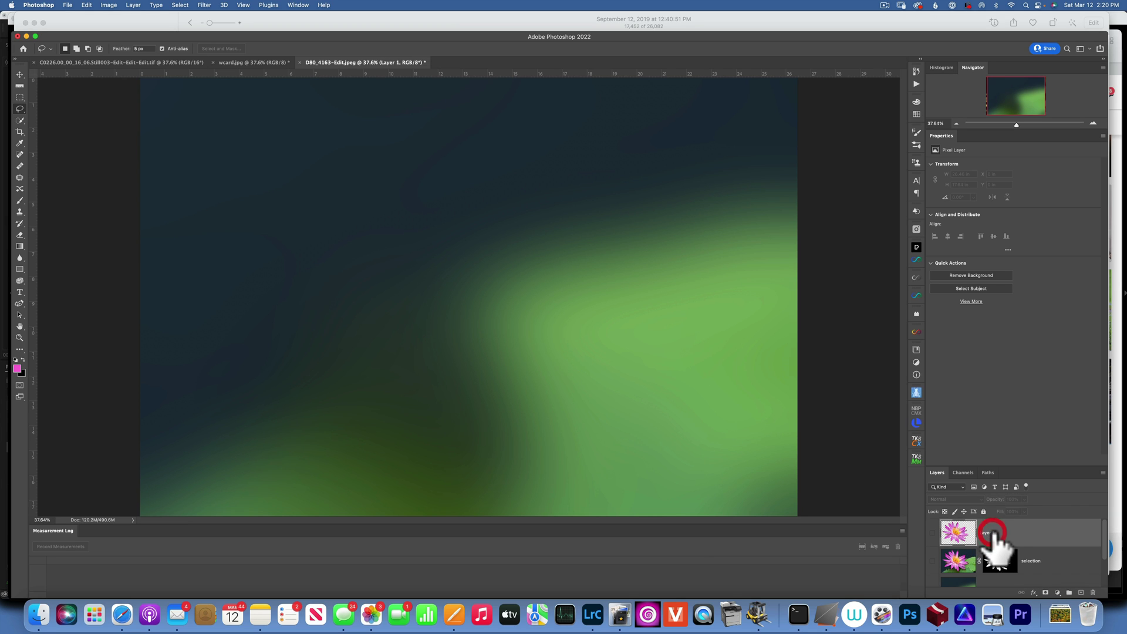
Show the lotus layer and add a Color Lookup adjustment using the 2Strip.look 3DLUT.
click(933, 533)
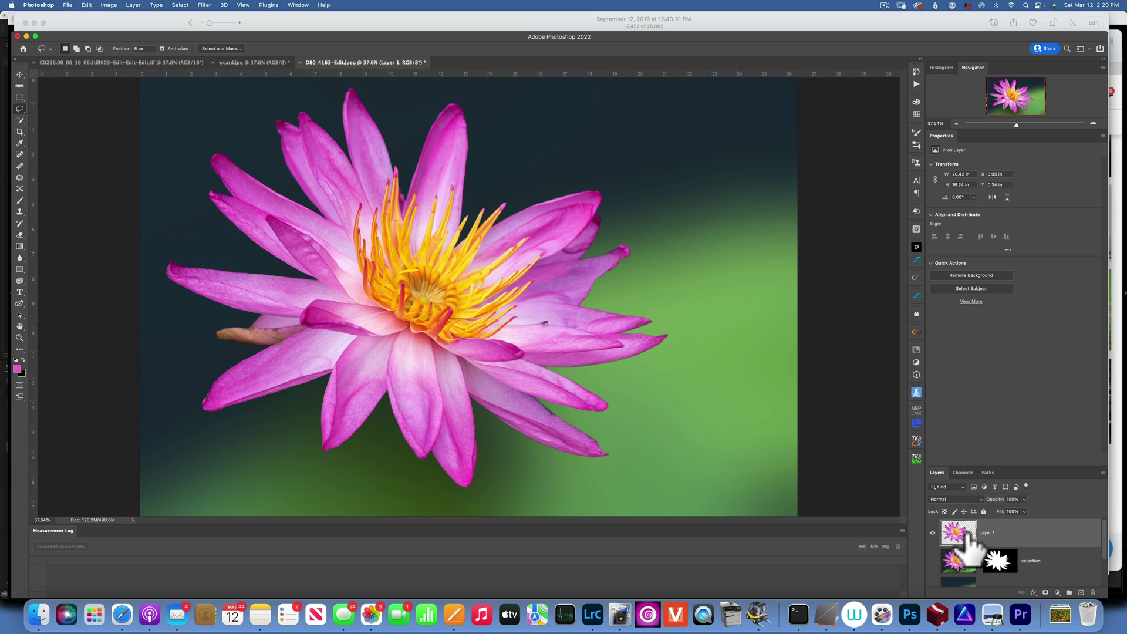
click(1057, 592)
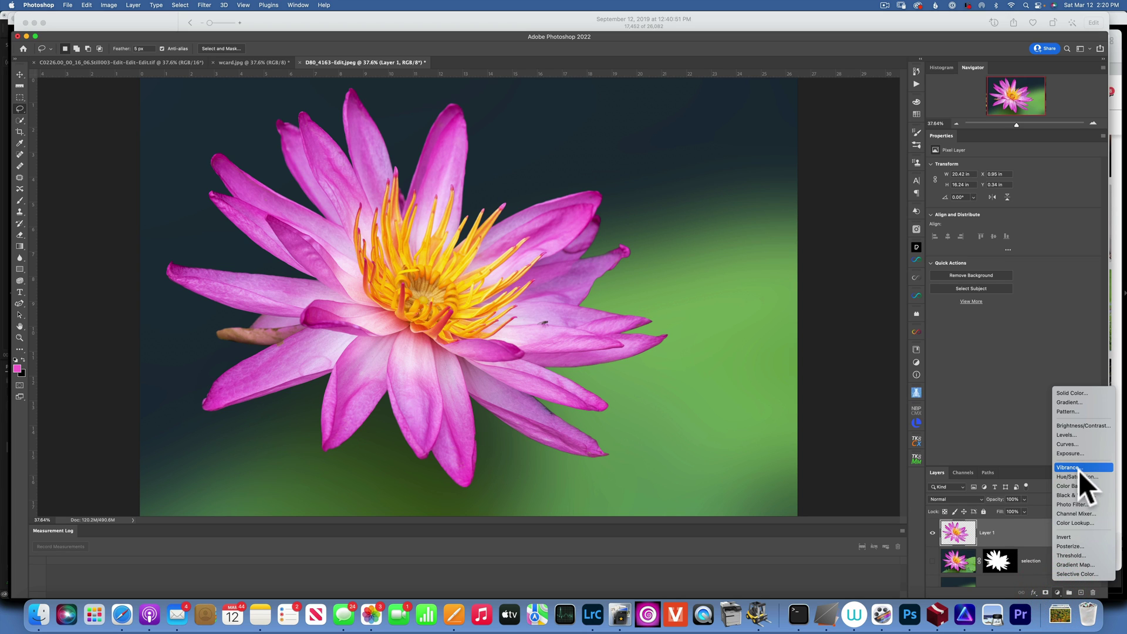
click(1081, 522)
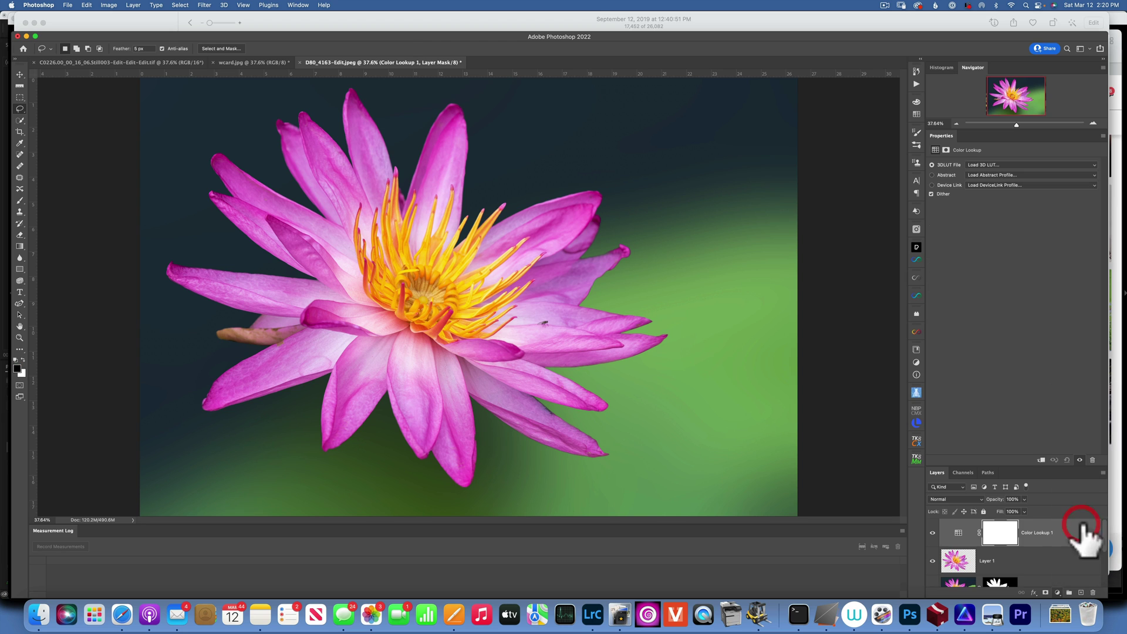
click(997, 165)
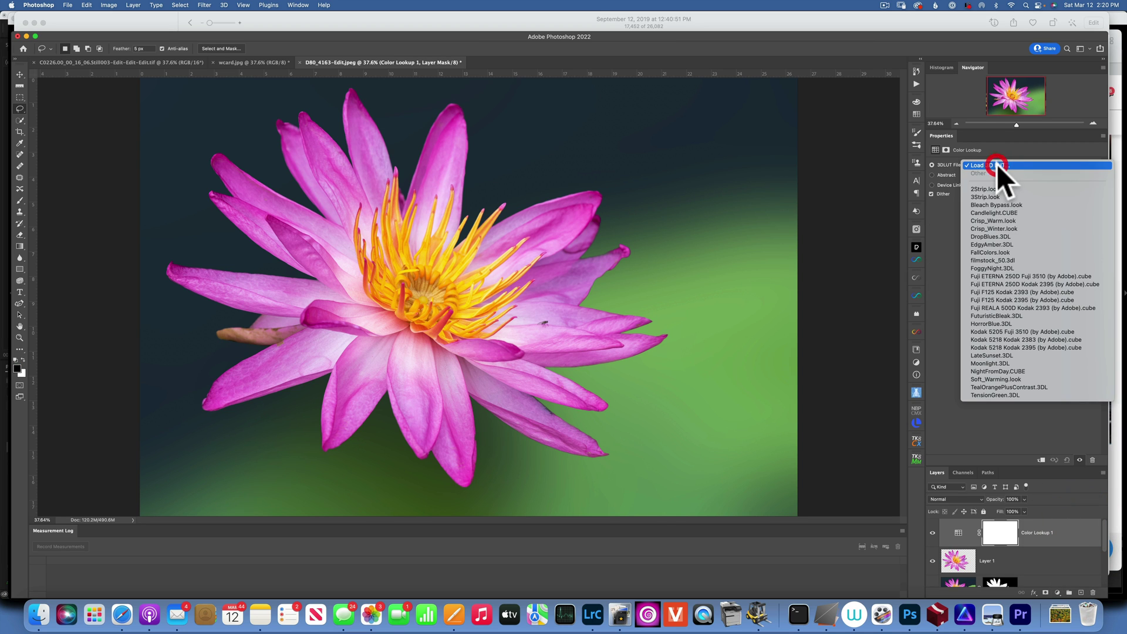
click(994, 189)
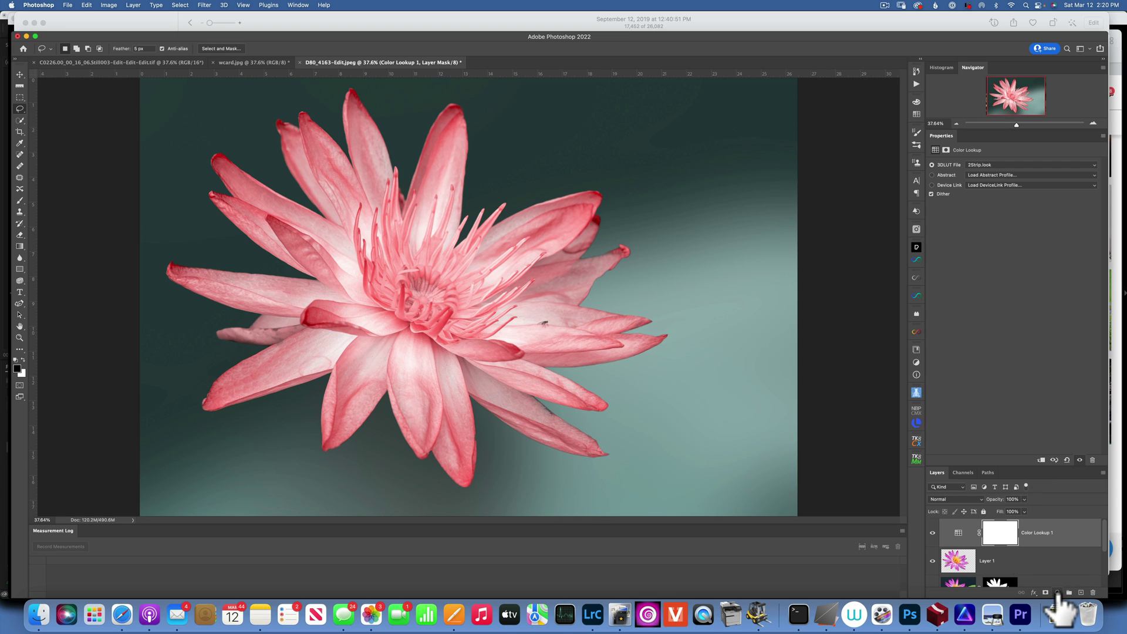
click(1067, 532)
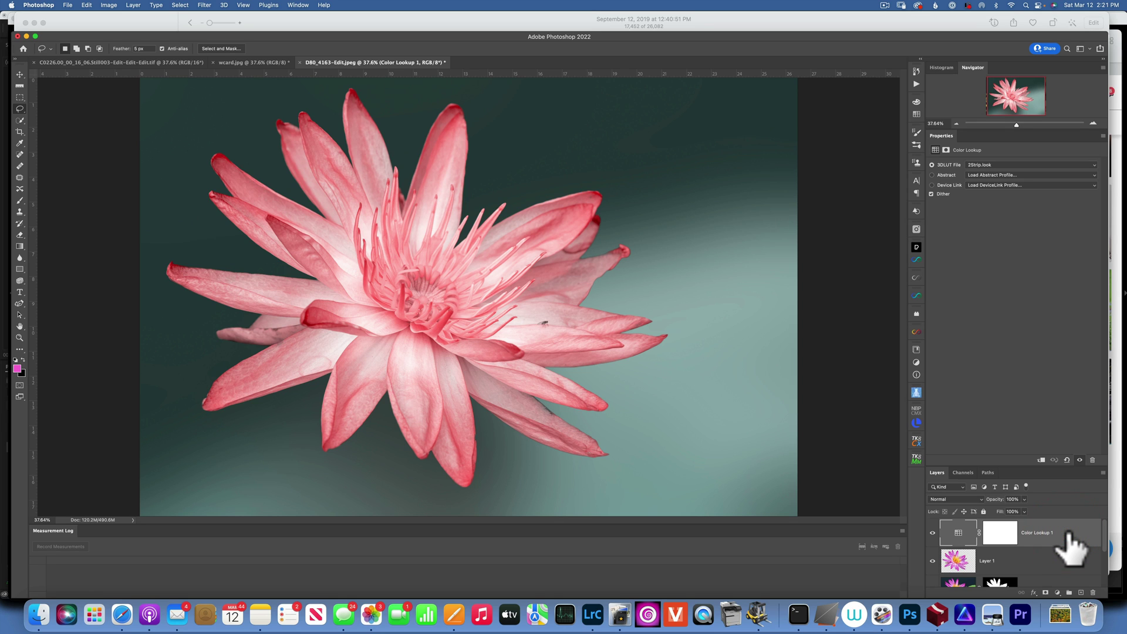
Stamp visible layers into Layer 2 and apply Camera Raw with Exposure -0.80 and Clarity +13.
key(alt+shift+super+e)
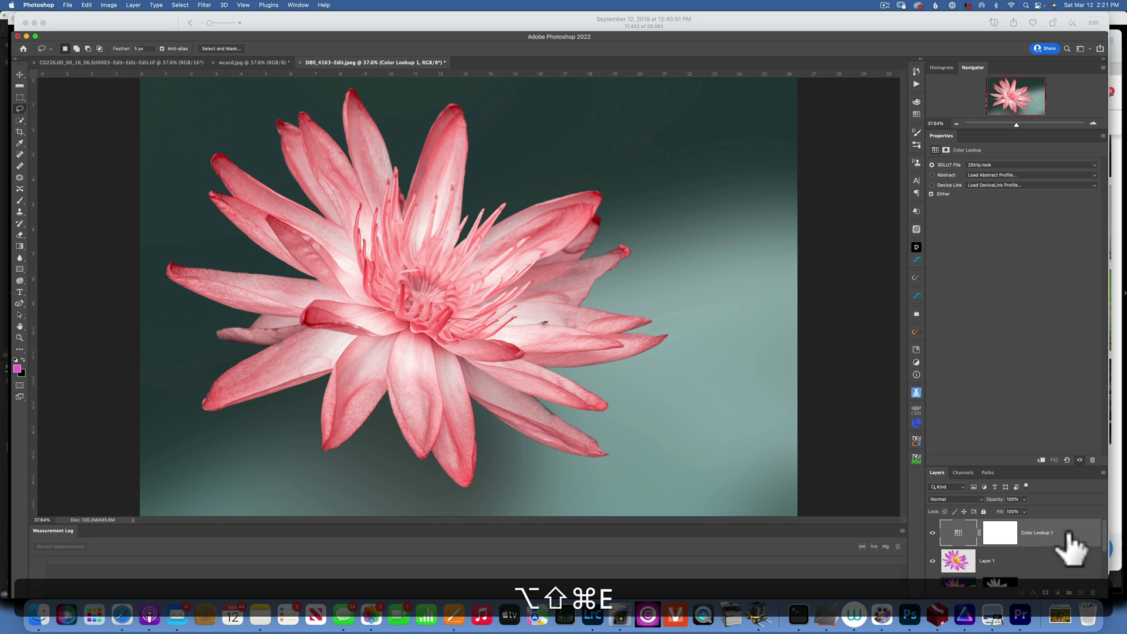
click(205, 5)
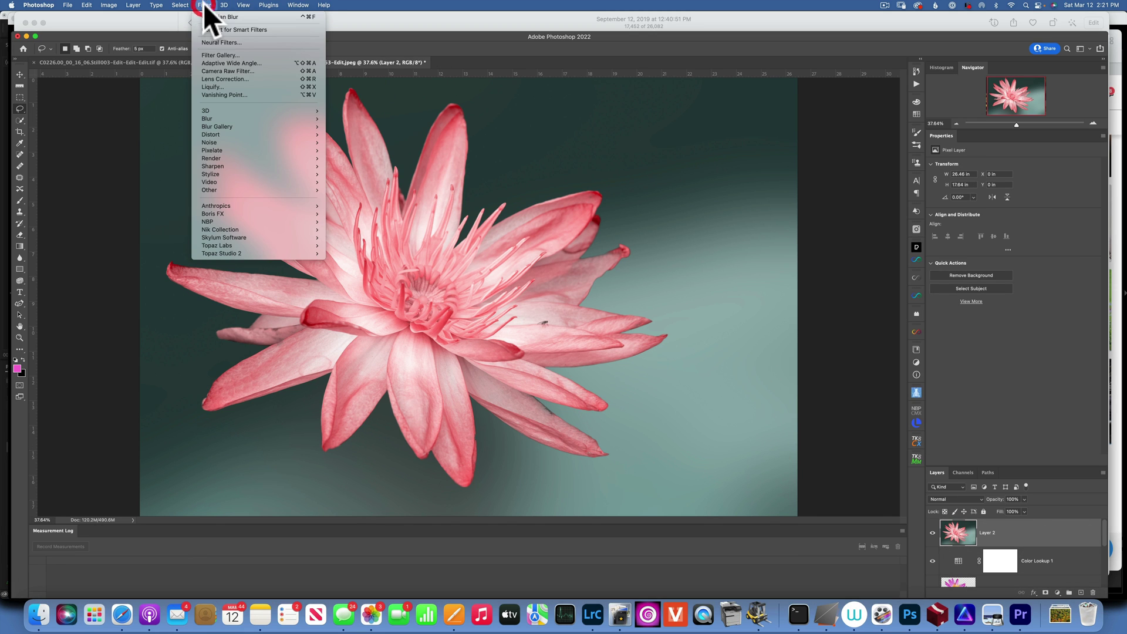
click(241, 71)
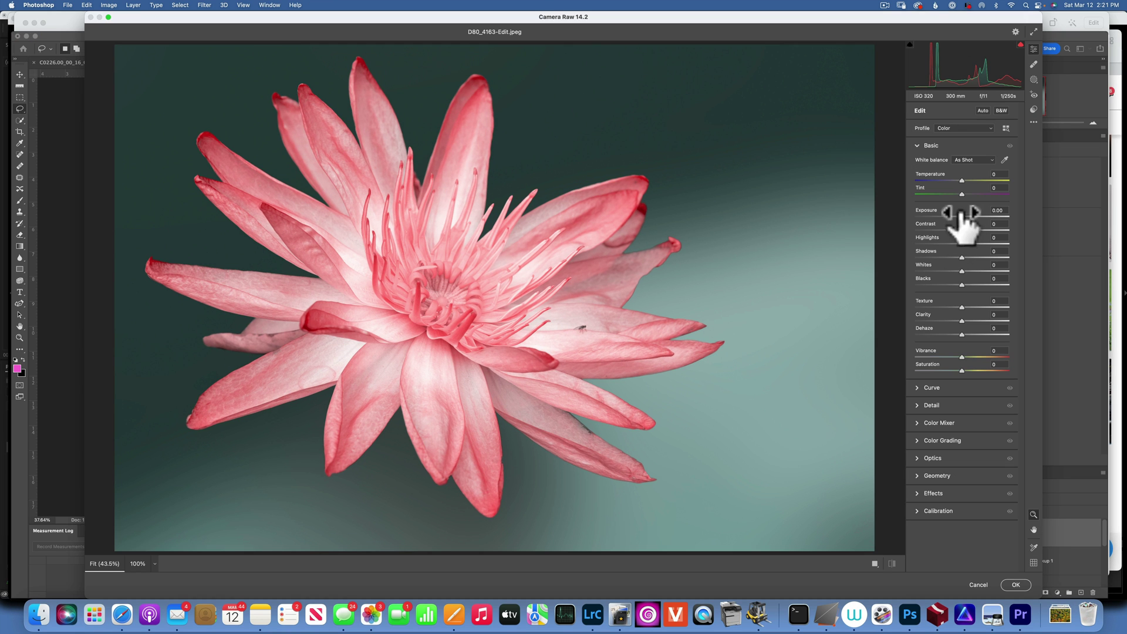
drag(962, 216, 949, 283)
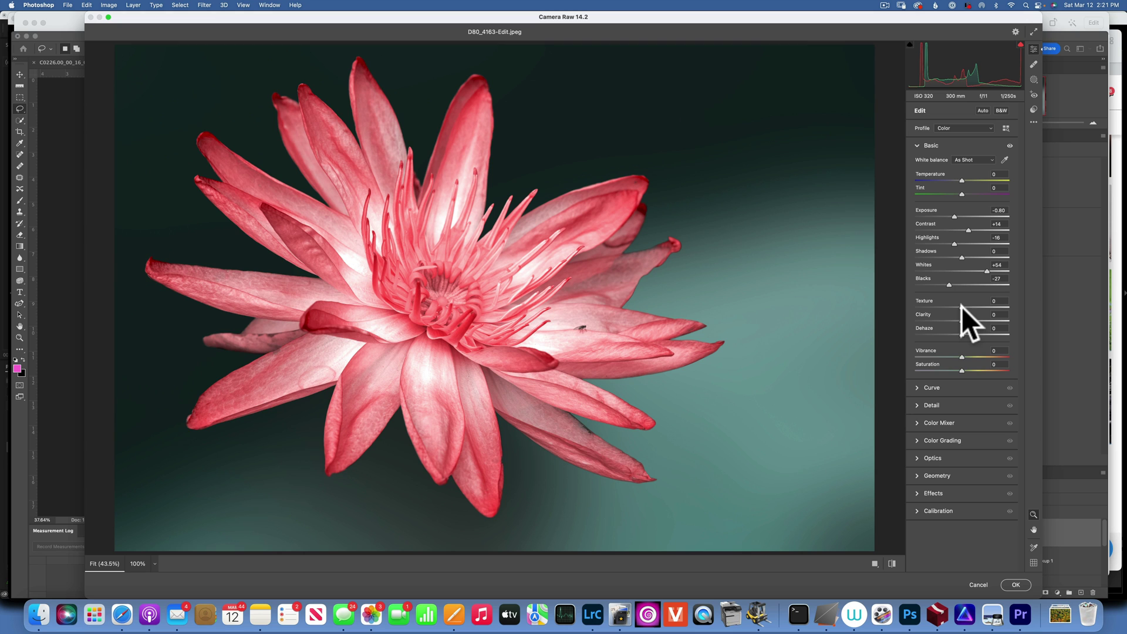
drag(961, 322, 968, 320)
click(1016, 585)
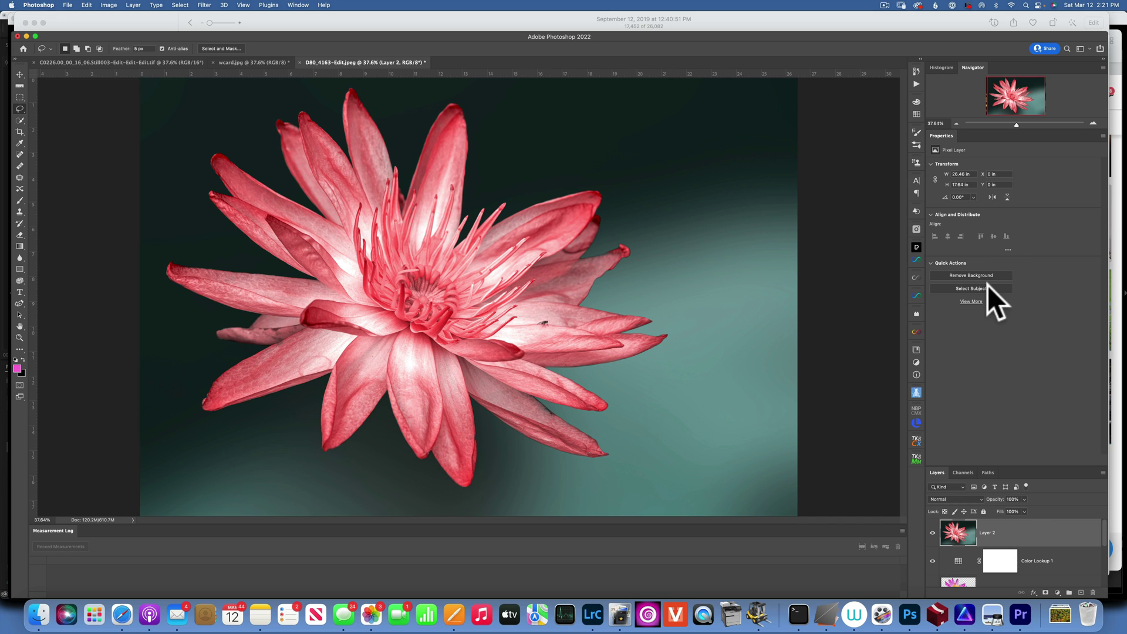
Add a Color Balance adjustment layer and push its Shadows toward cyan.
click(1058, 591)
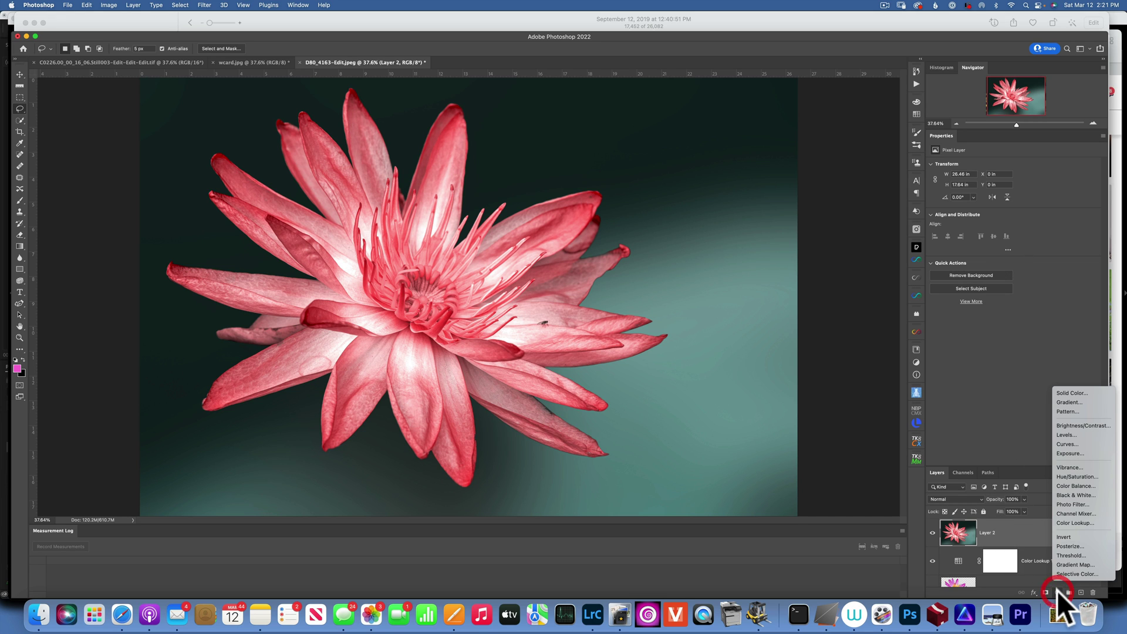
click(1013, 533)
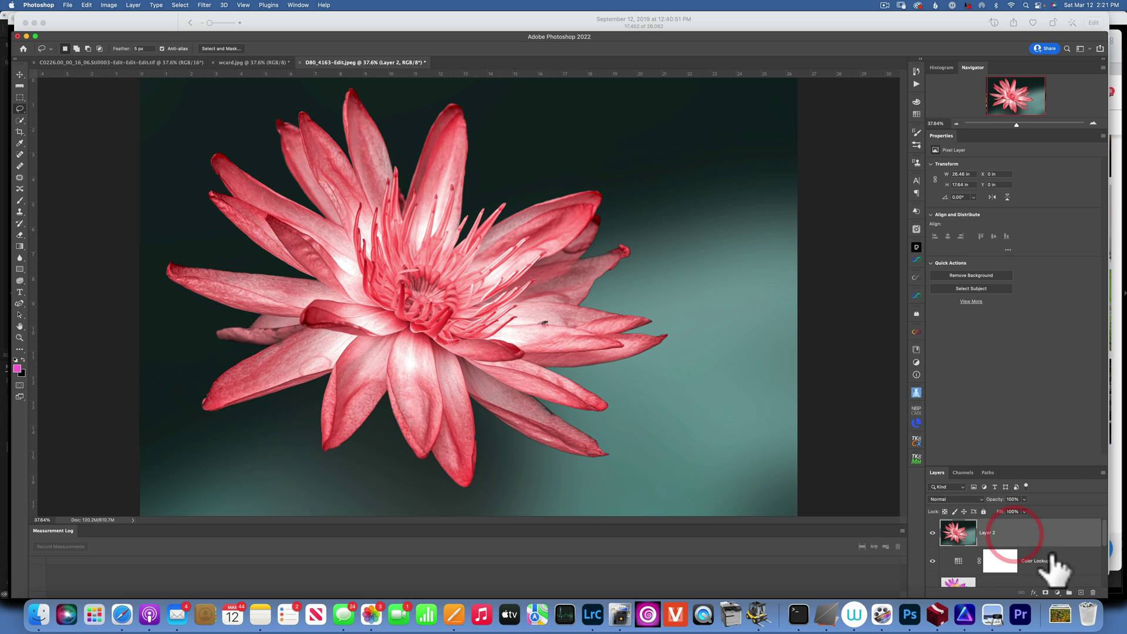
click(1058, 591)
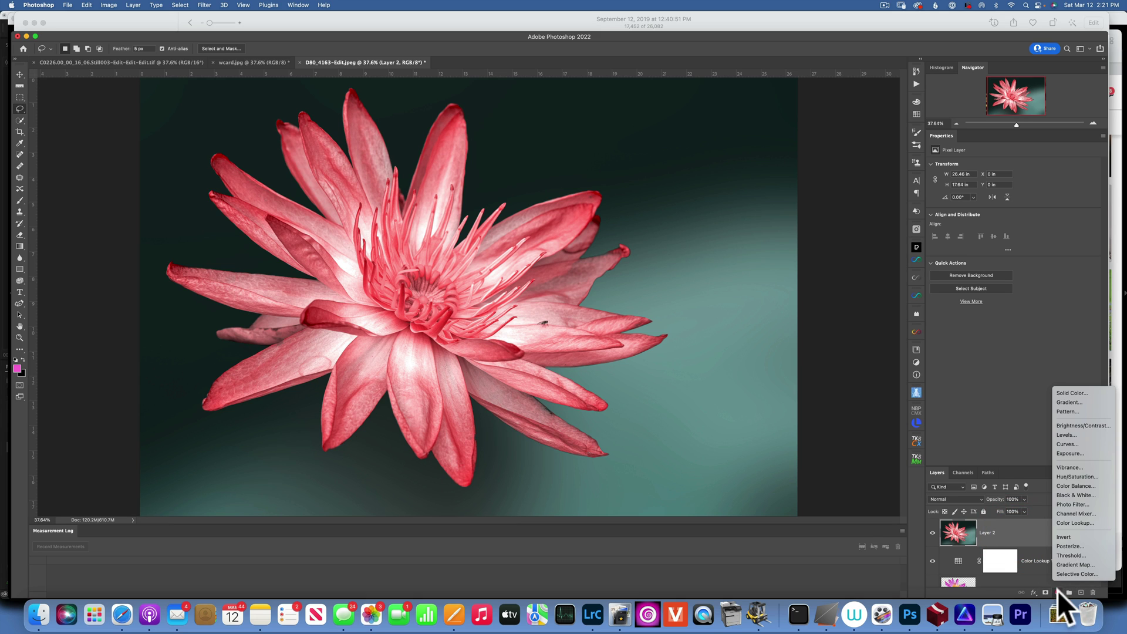
click(1079, 485)
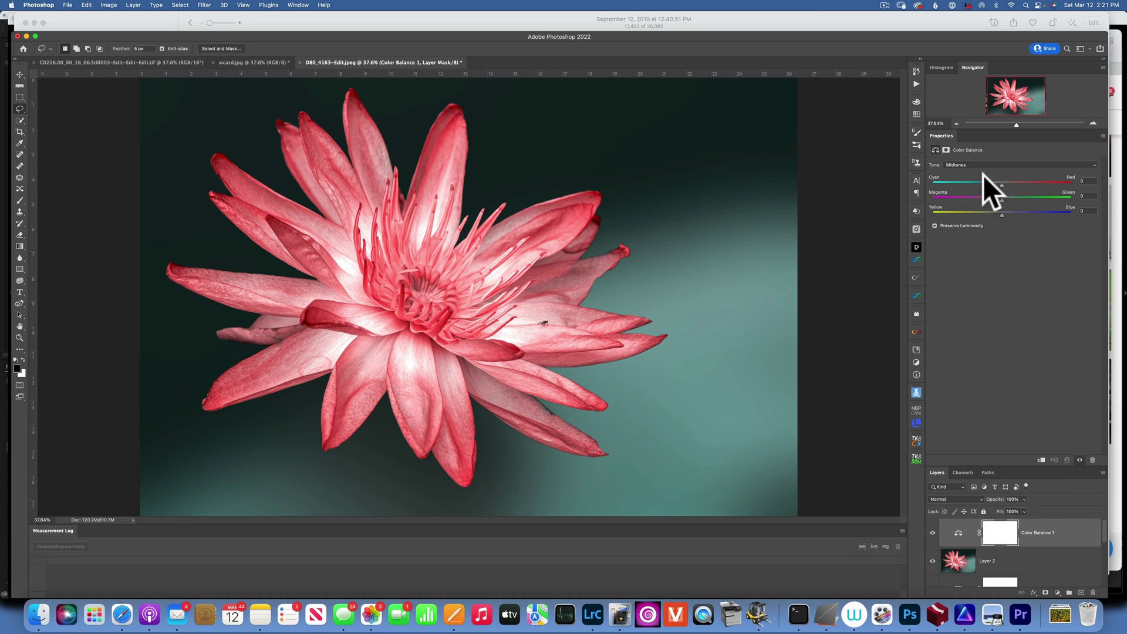
click(964, 162)
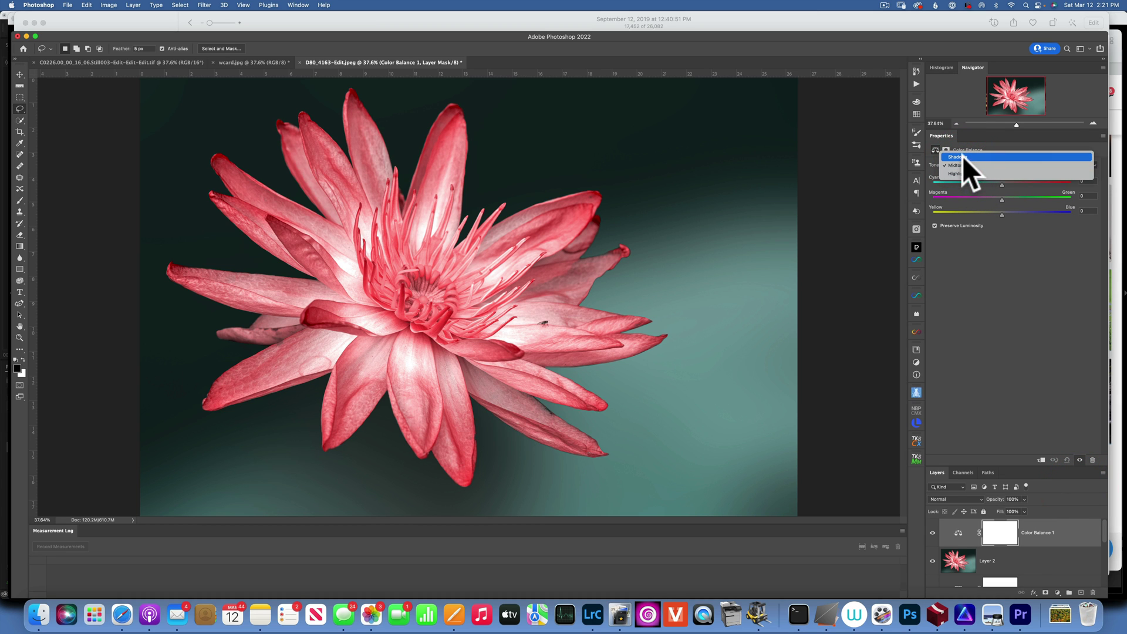
click(963, 156)
drag(1001, 185, 991, 213)
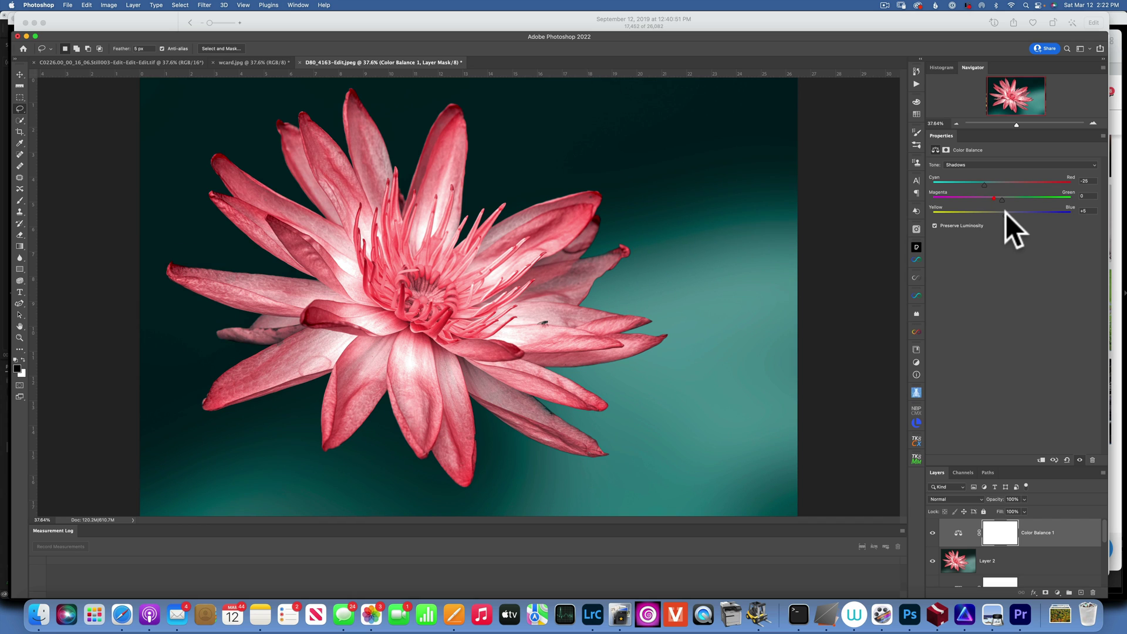
drag(987, 184, 981, 183)
click(983, 184)
Shift Midtones toward cyan (Cyan–Red -14) and Highlights Cyan–Red to -20.
click(972, 165)
click(967, 173)
drag(999, 182, 1009, 212)
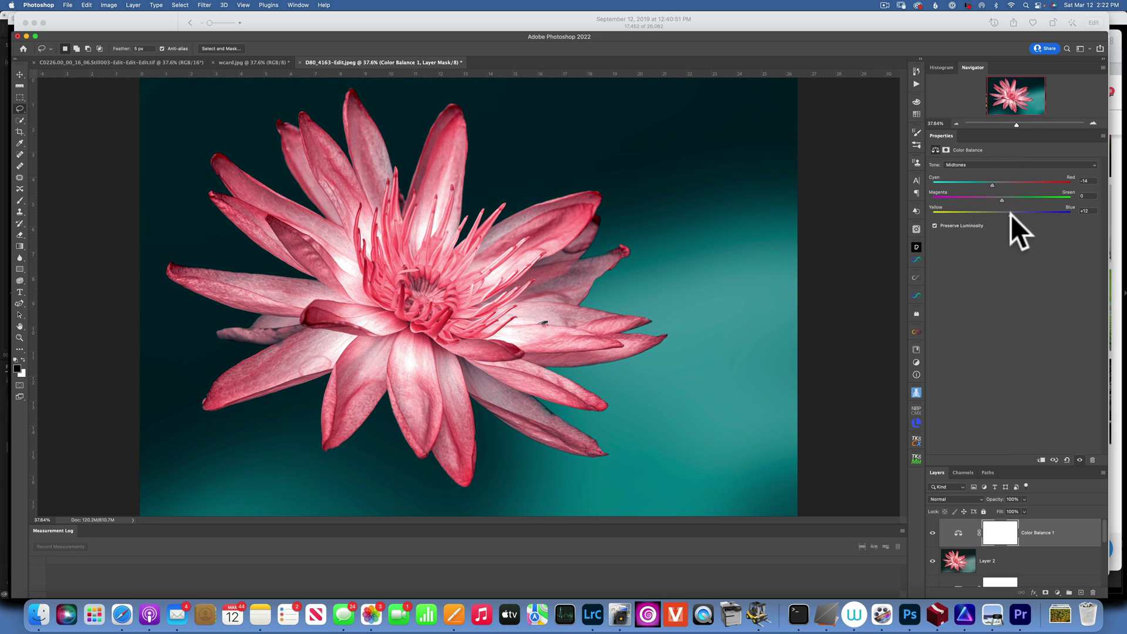
click(967, 163)
click(967, 174)
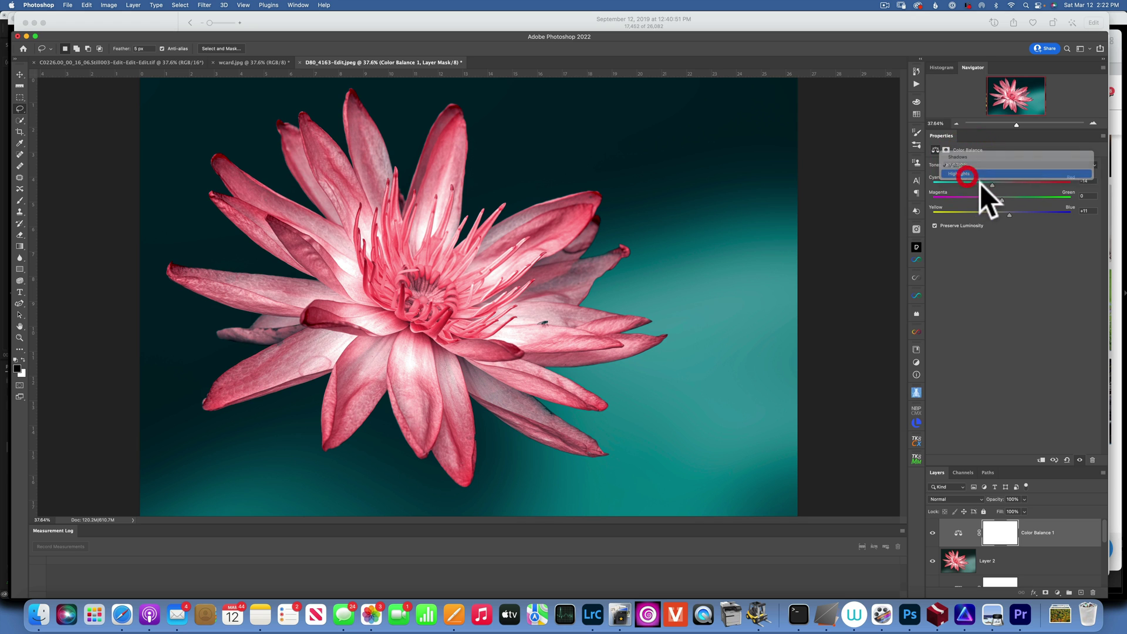
mouse_move(999, 184)
mouse_down()
mouse_move(982, 183)
mouse_move(1016, 215)
mouse_move(1001, 214)
mouse_move(988, 184)
mouse_up()
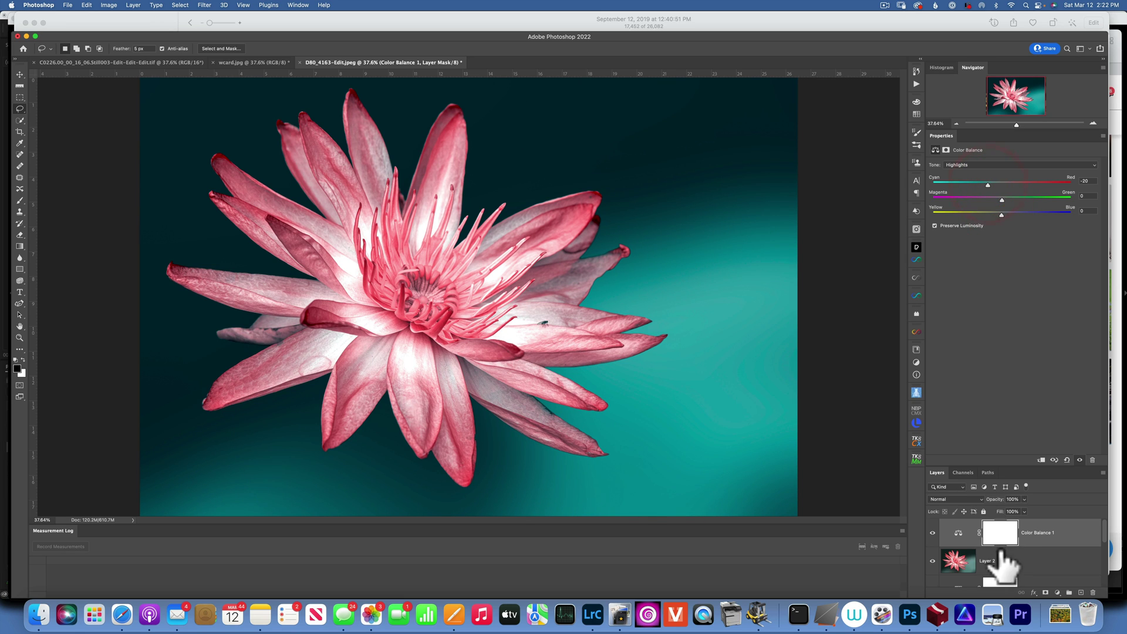
click(1000, 534)
Copy the selection layer's flower mask onto Color Balance 1 and invert it.
scroll(1005, 546, down, 1)
scroll(1002, 535, down, 3)
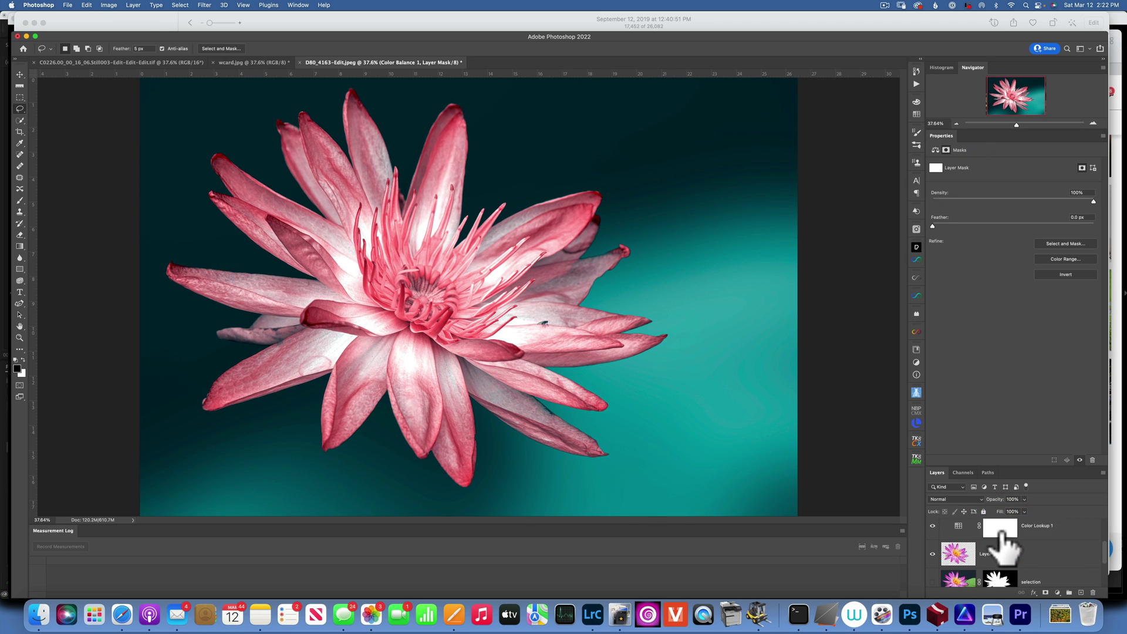
click(1000, 561)
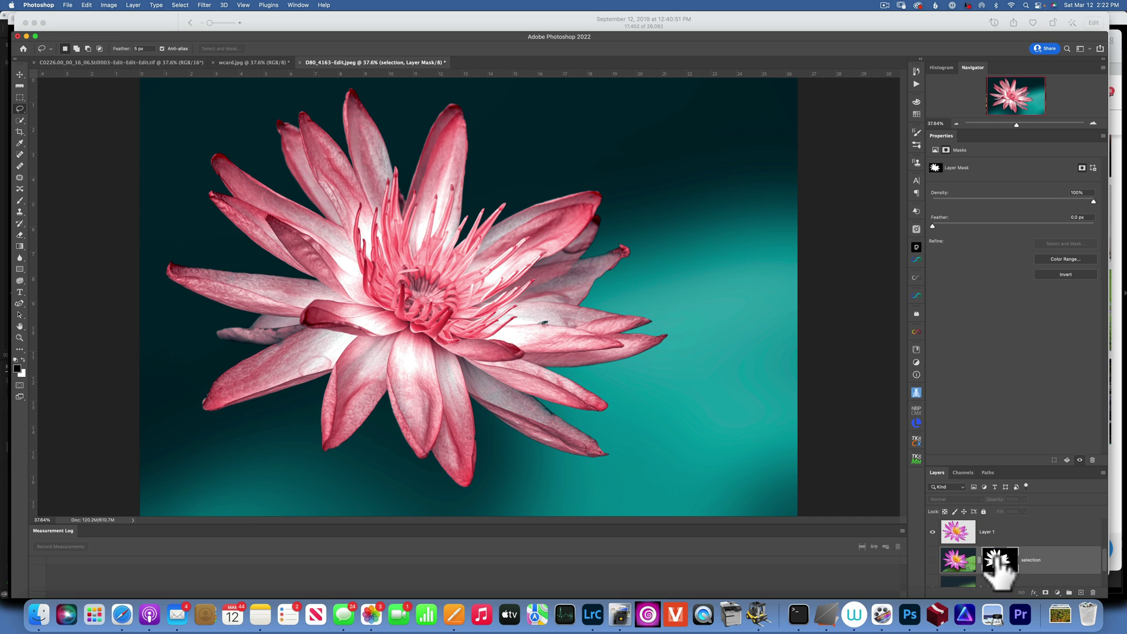
drag(1002, 575, 1005, 533)
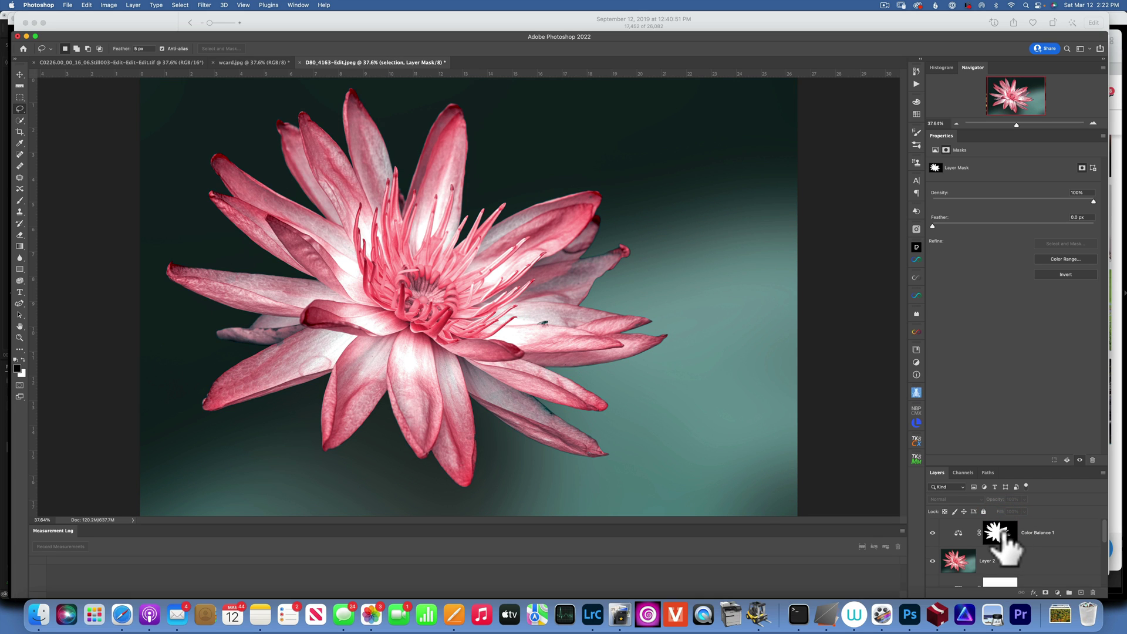
click(1005, 533)
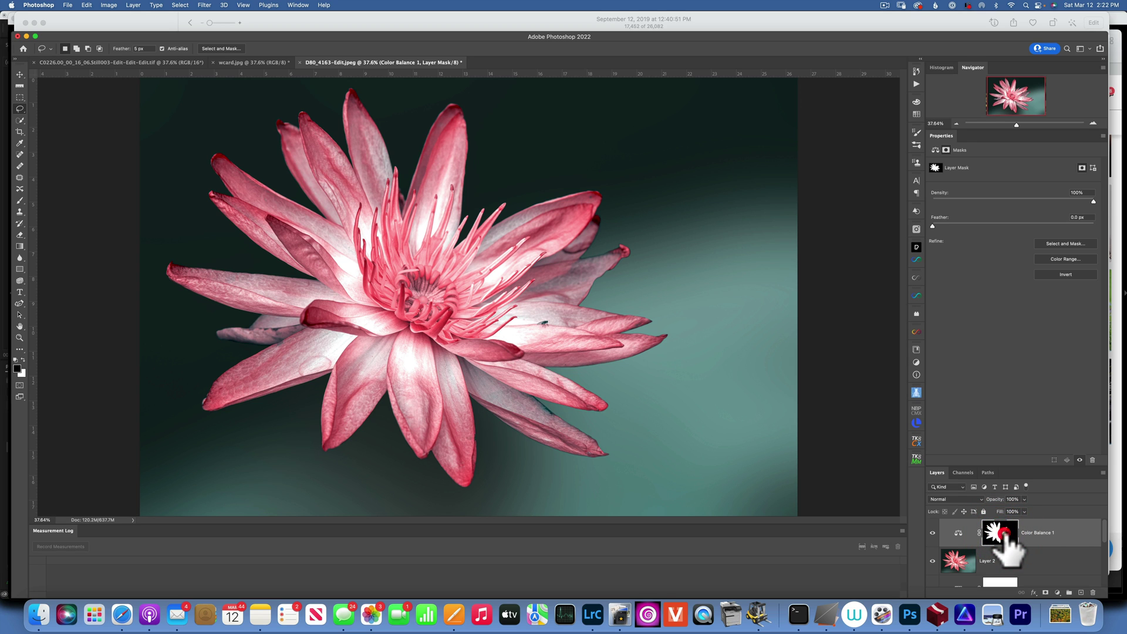
key(super+i)
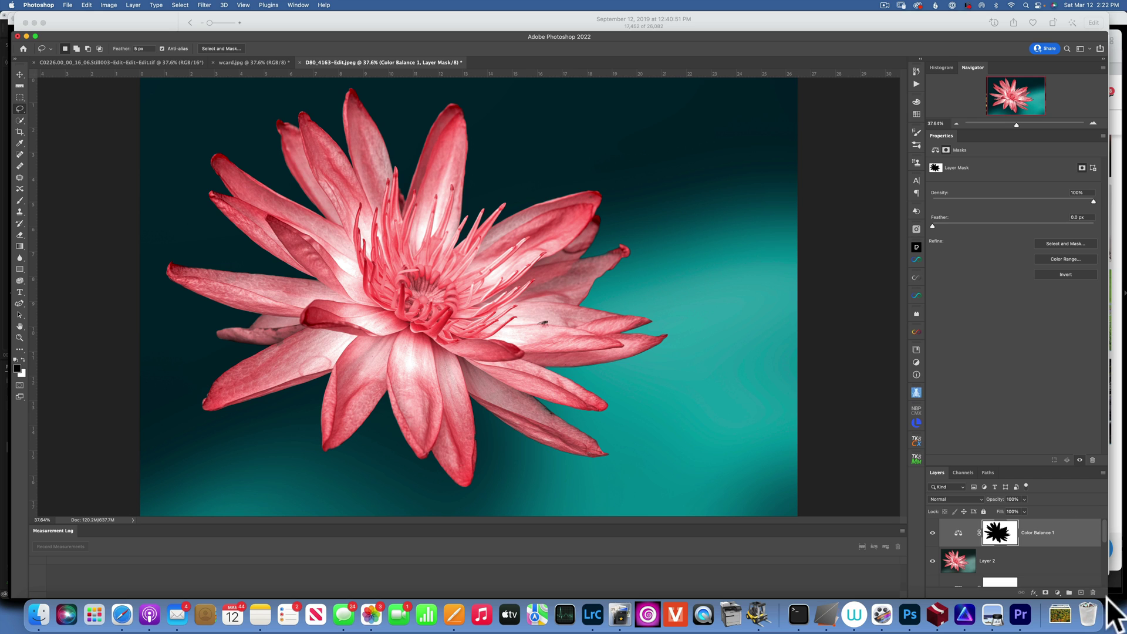
Add a Hue/Saturation layer with an inverted copy of the Color Balance mask.
click(1057, 592)
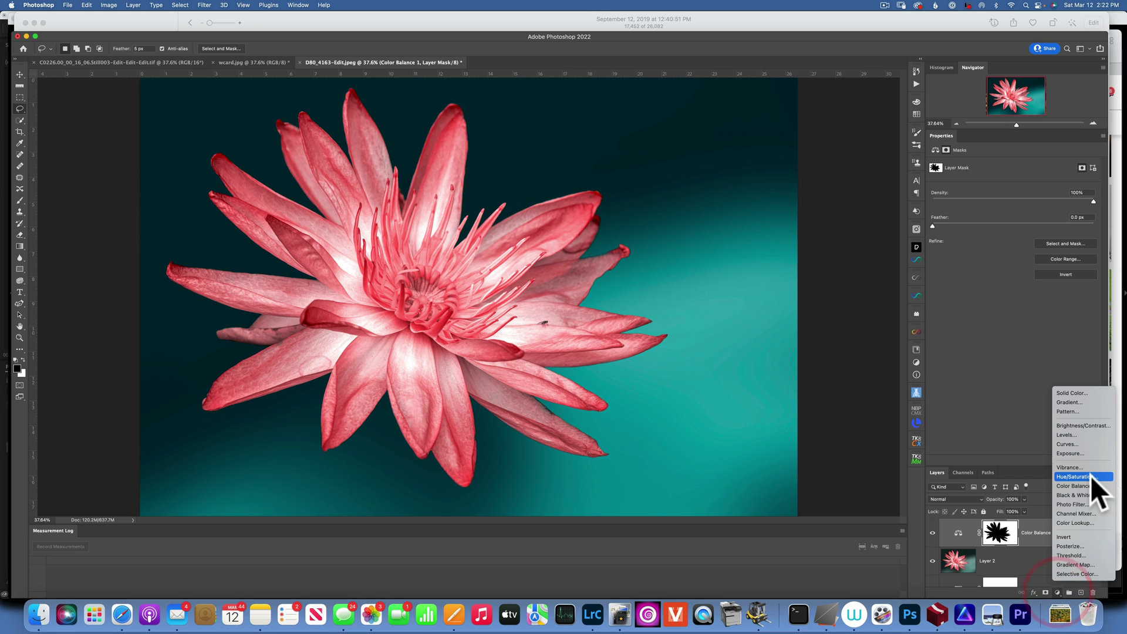
click(1084, 477)
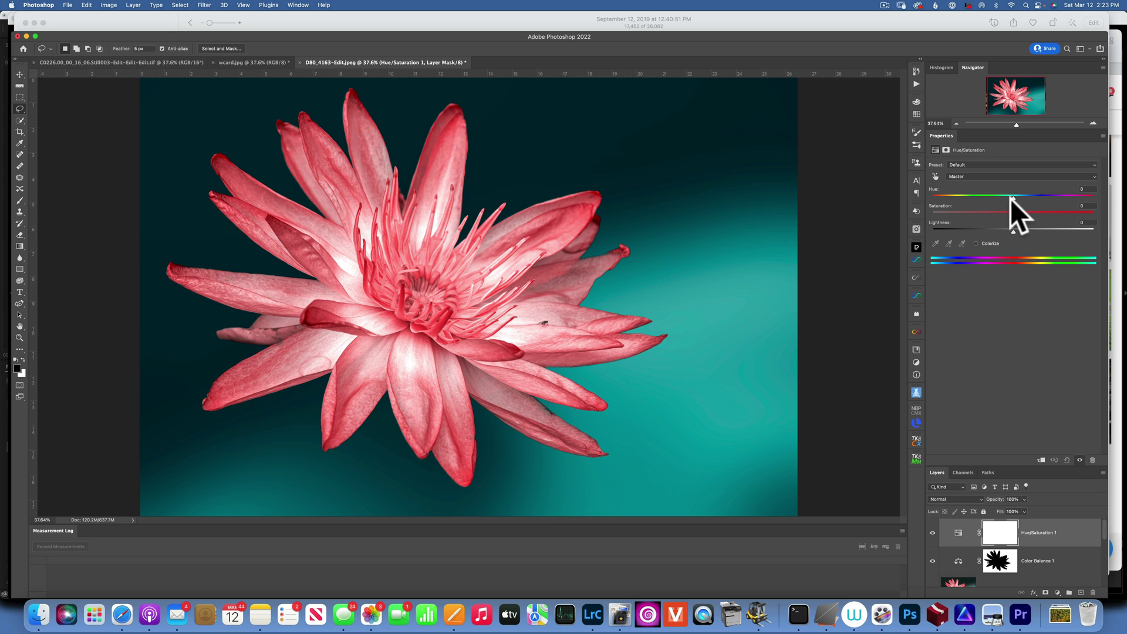
click(1000, 568)
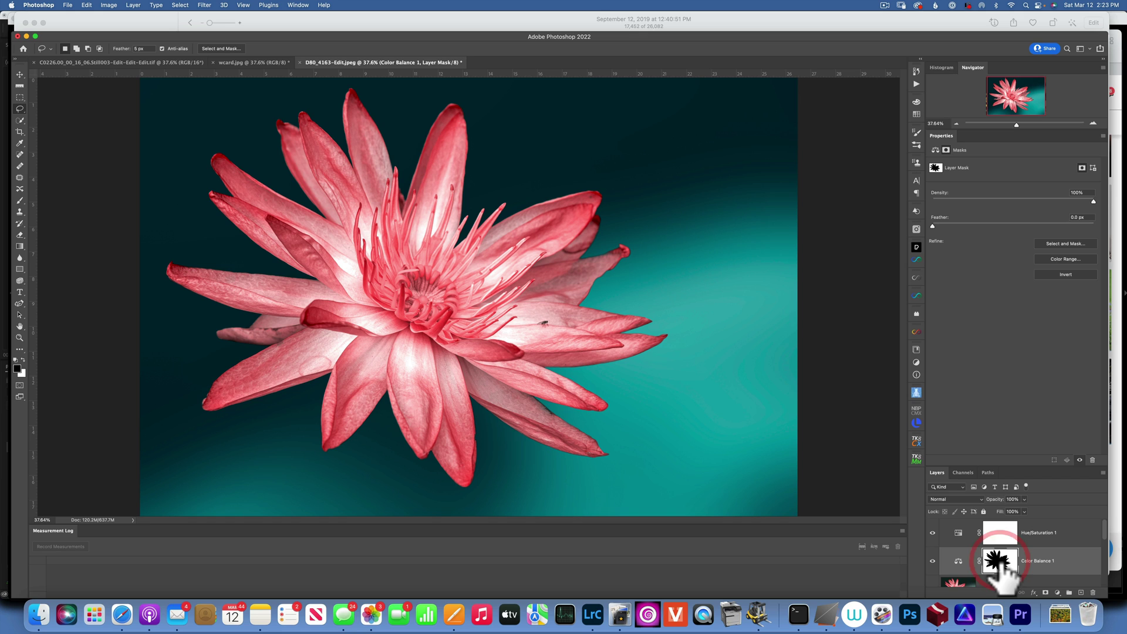
drag(1003, 569, 995, 530)
key(super+i)
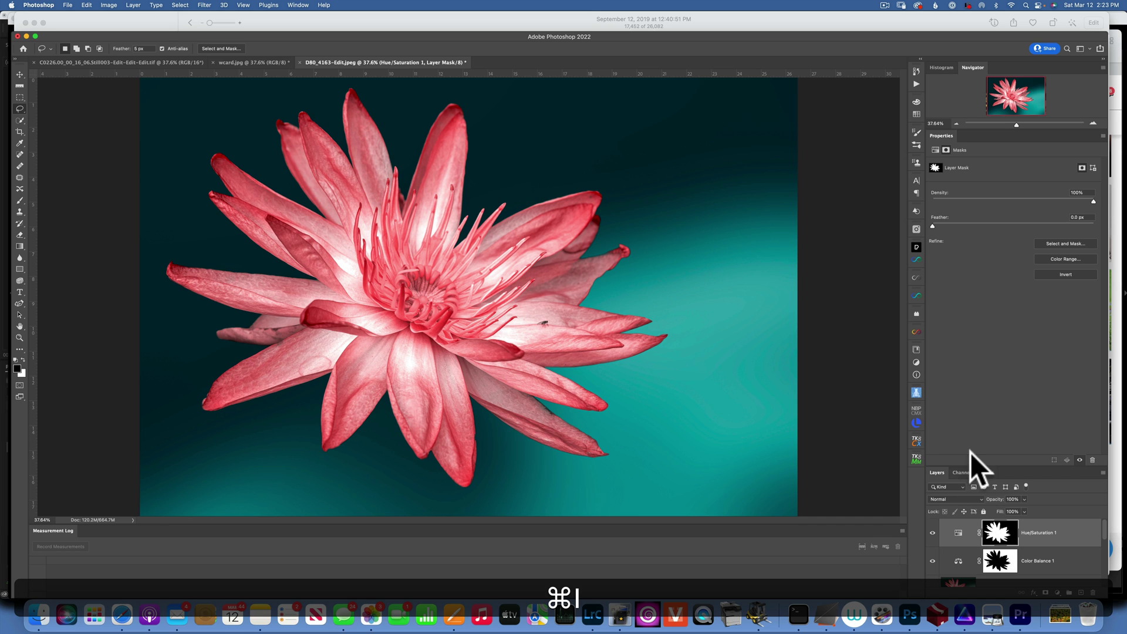
Try a magenta-pink hue shift on the flower, then reset Lightness and Hue to 0.
click(958, 532)
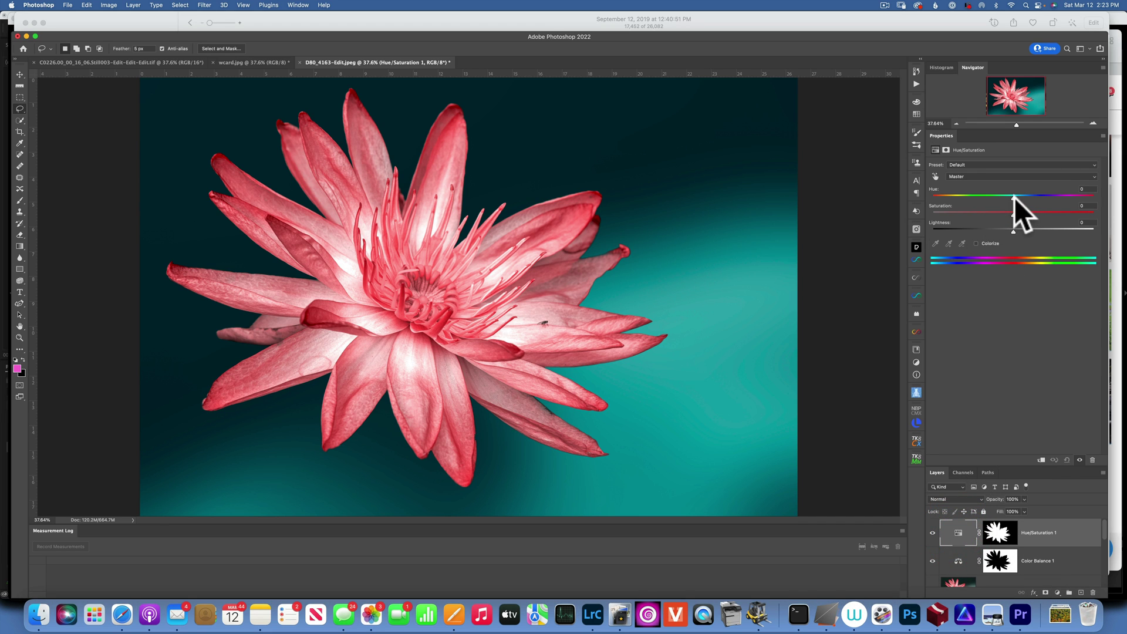
mouse_move(1014, 198)
mouse_down()
mouse_move(967, 196)
mouse_move(1073, 196)
mouse_move(986, 196)
mouse_move(991, 213)
mouse_move(1066, 216)
mouse_move(1012, 216)
mouse_move(1004, 230)
mouse_move(981, 221)
mouse_move(1012, 197)
mouse_up()
click(939, 205)
click(1014, 197)
Add a Curves adjustment layer, lift the black point and set curve points 161→170 and 39→37.
click(1057, 592)
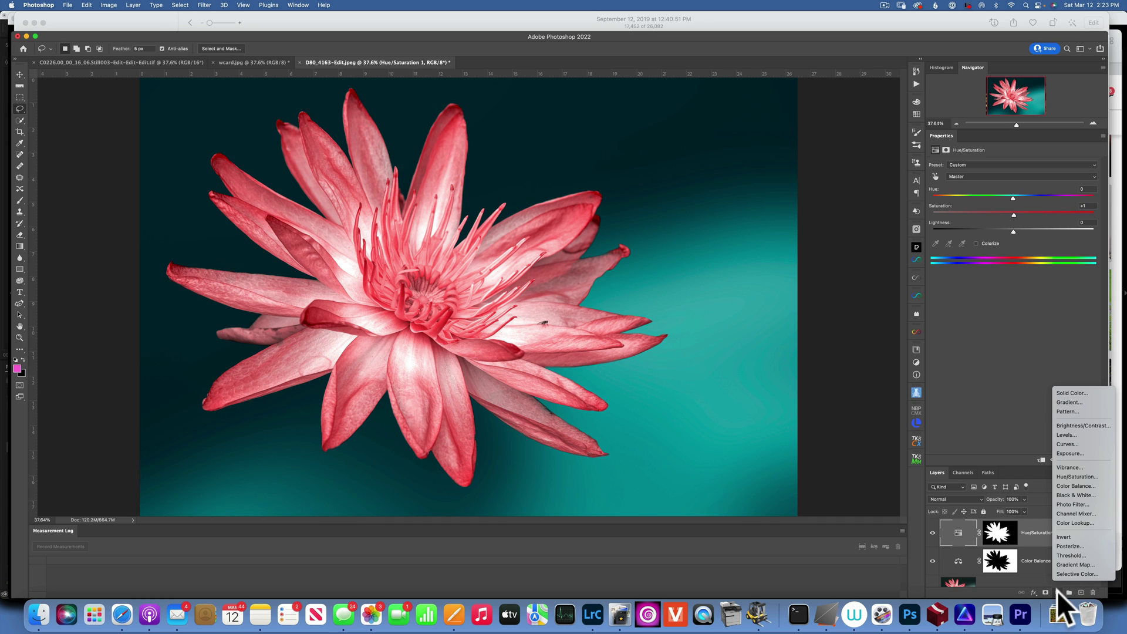
click(1065, 444)
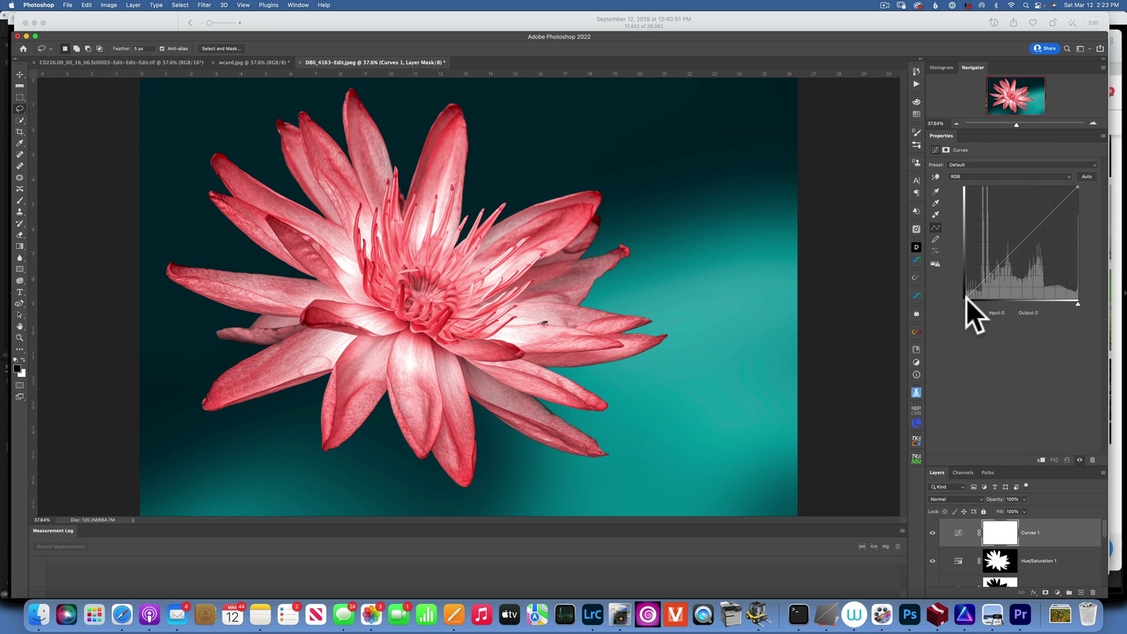
drag(966, 298, 964, 291)
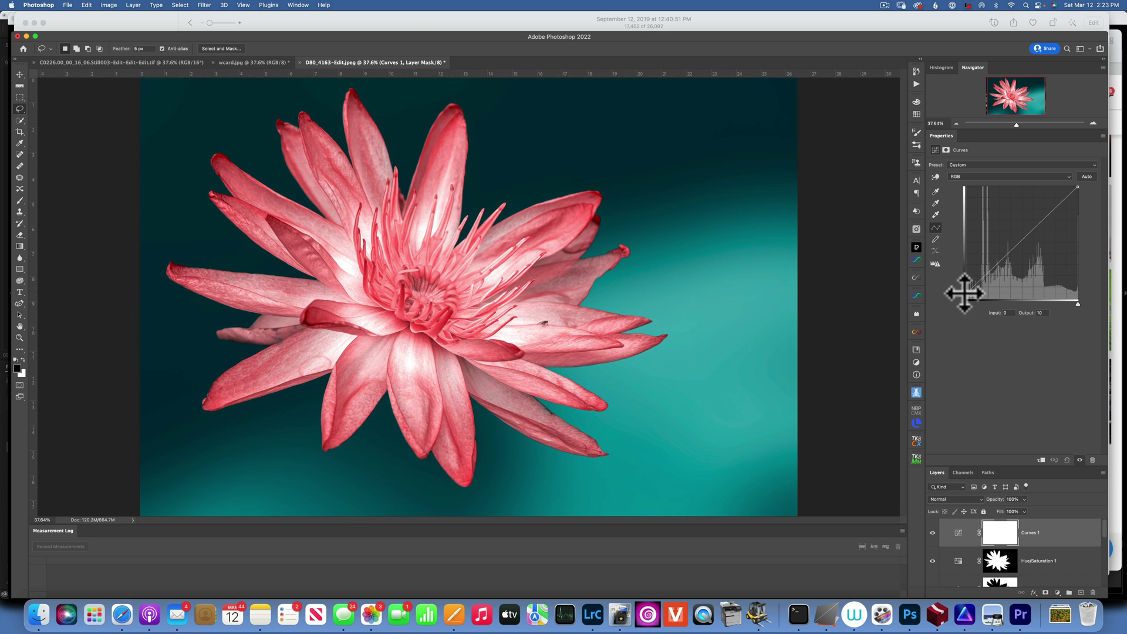
click(985, 277)
drag(985, 278, 984, 278)
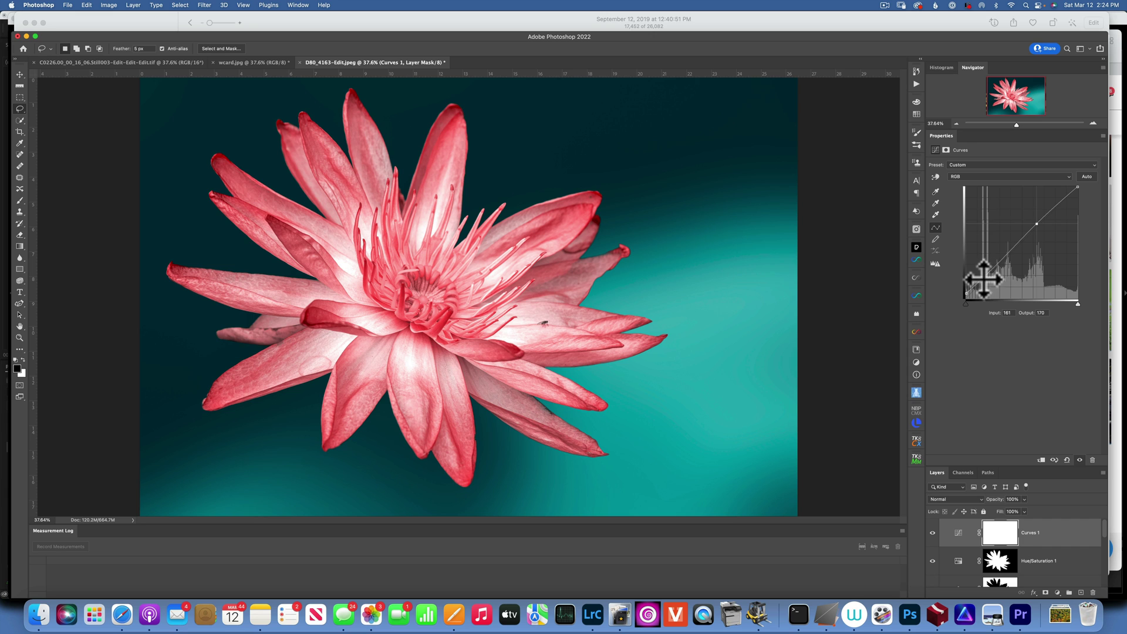
drag(983, 279, 984, 283)
Toggle Curves 1 off and on twice to compare the image before and after.
click(933, 532)
click(933, 532)
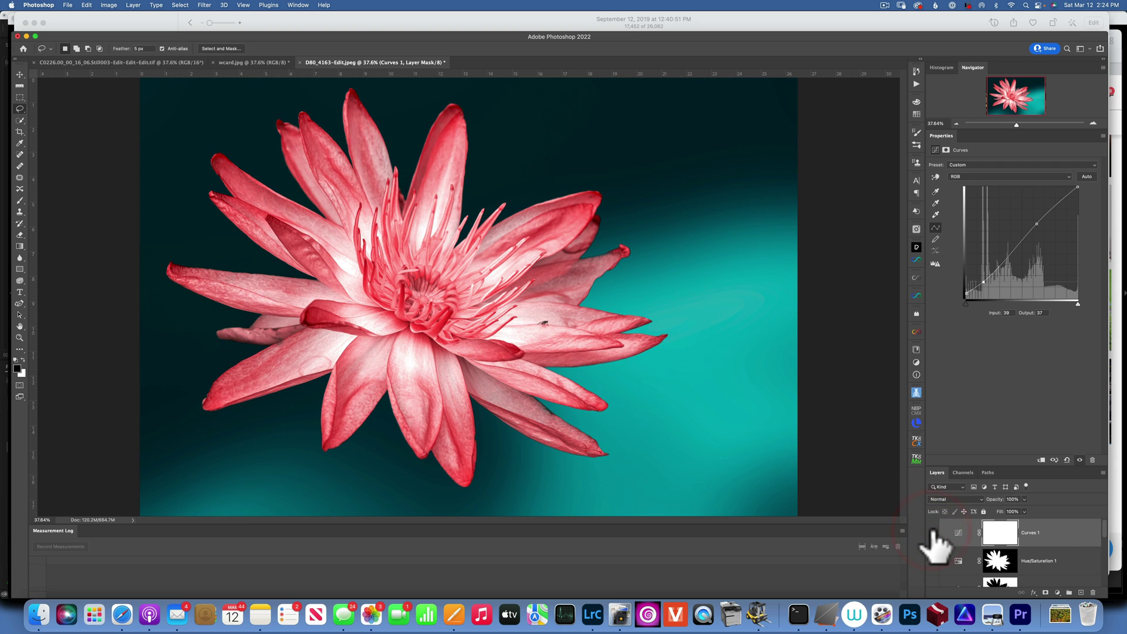
click(934, 532)
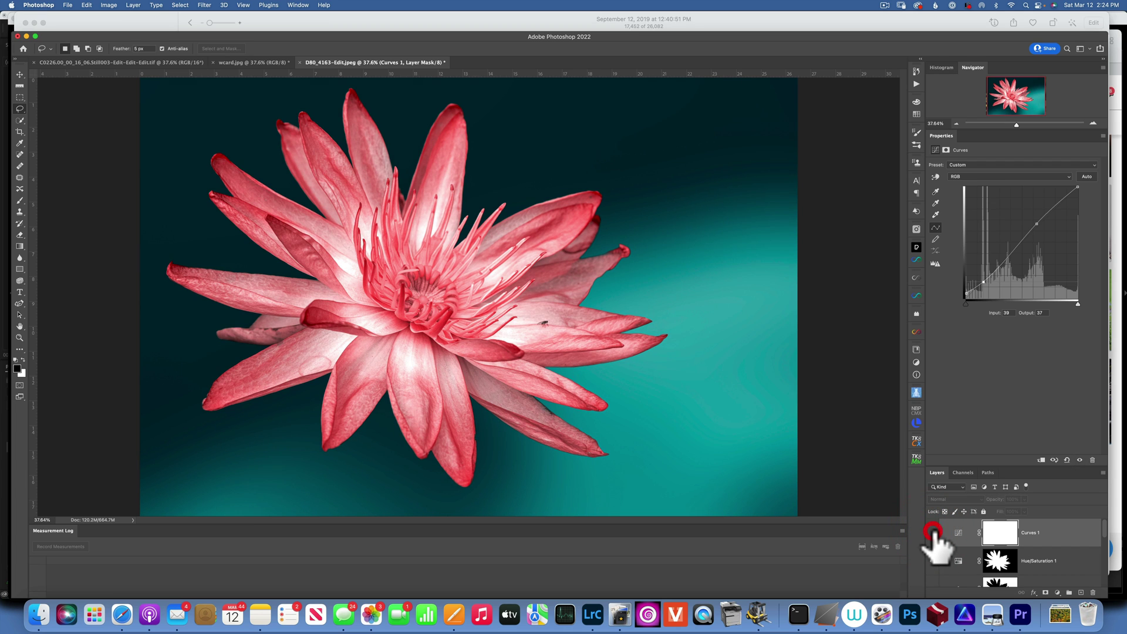
click(933, 533)
click(959, 532)
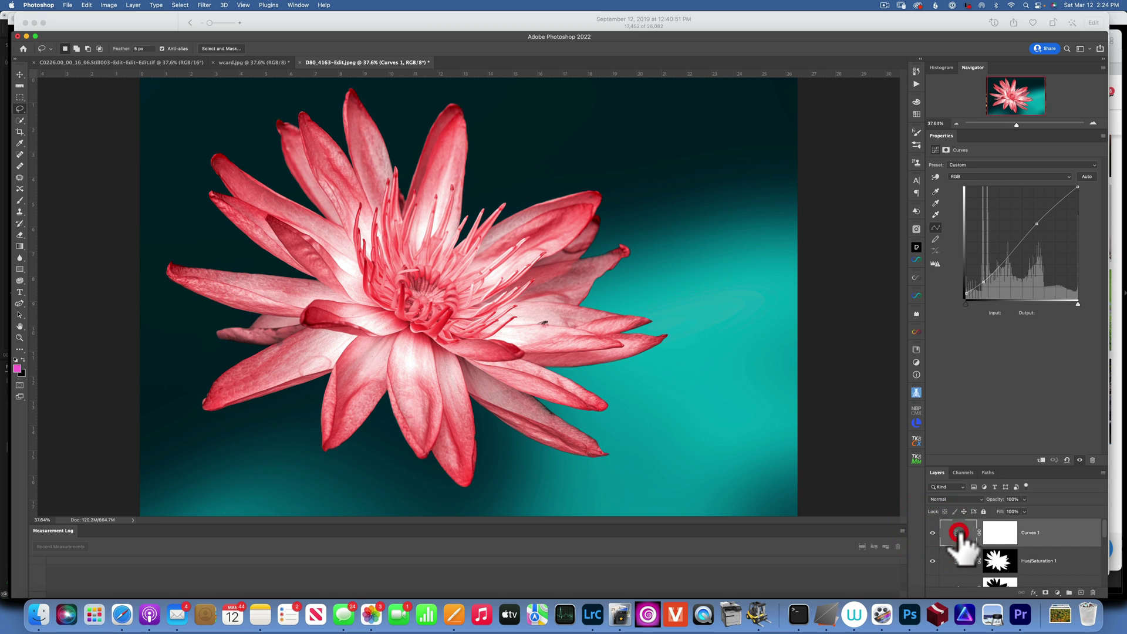
click(1000, 561)
scroll(1037, 558, down, 3)
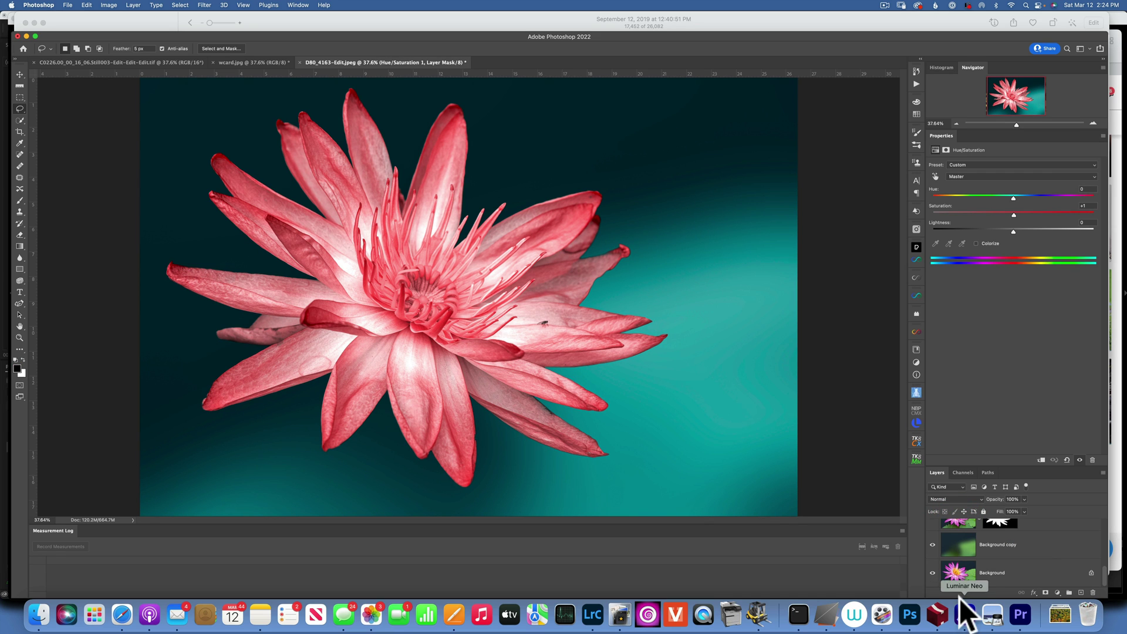
alt+click(933, 573)
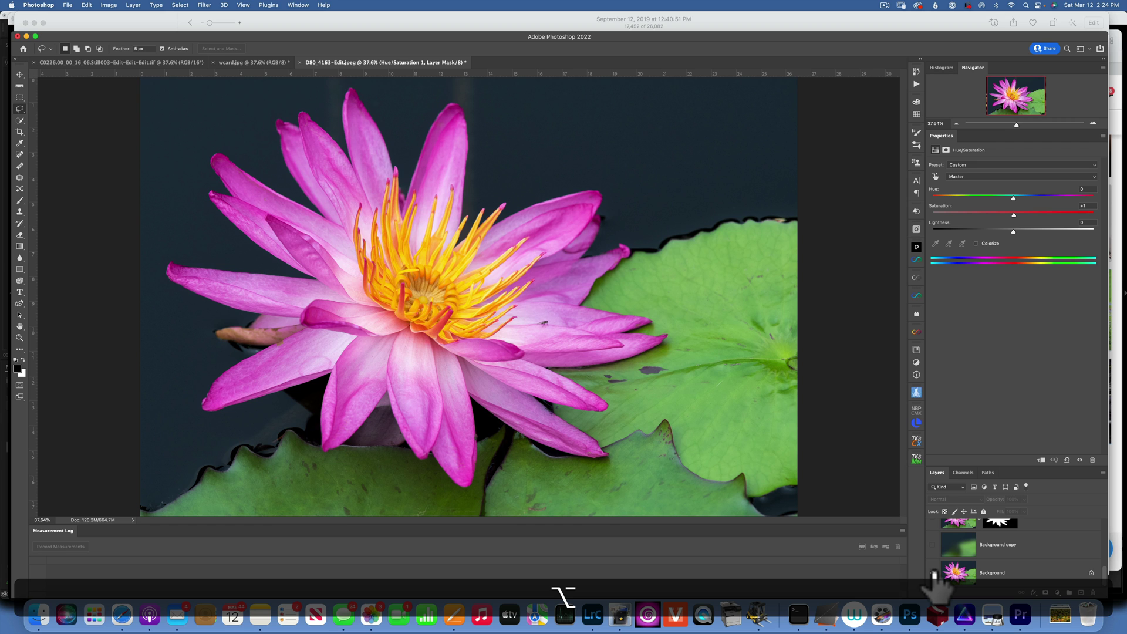
alt+click(933, 573)
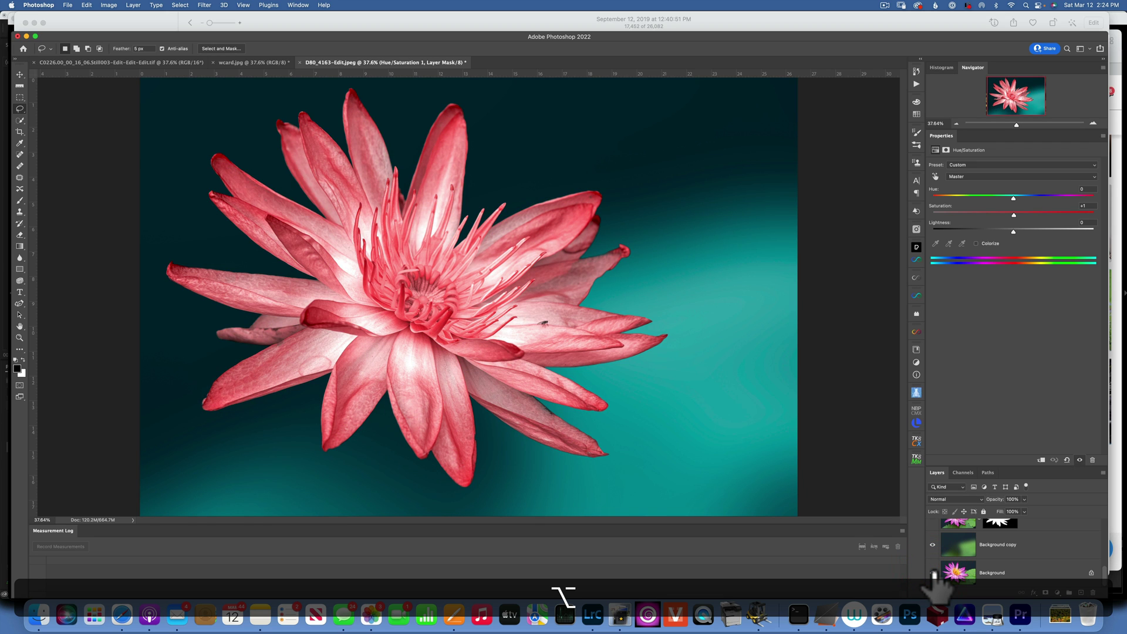
alt+click(933, 573)
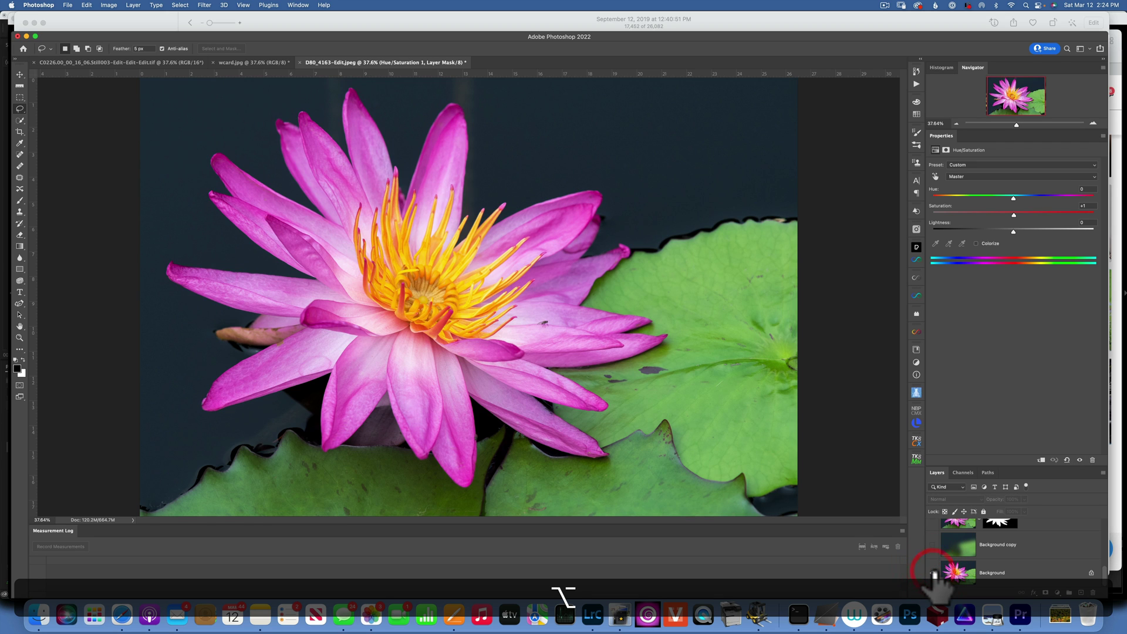
alt+click(933, 573)
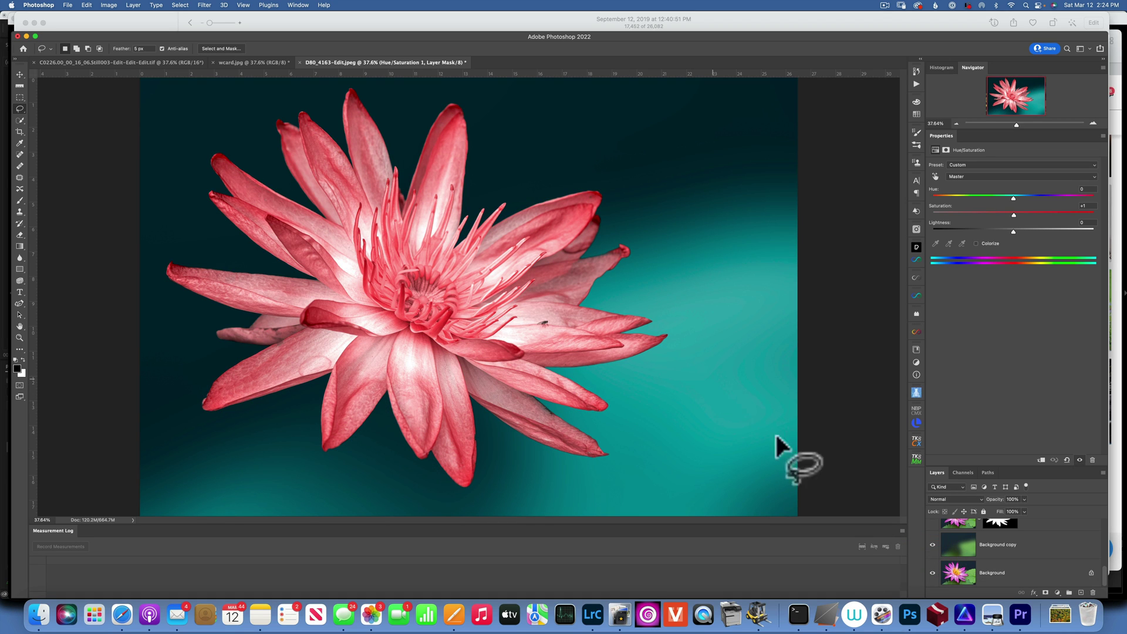
scroll(1024, 560, up, 2)
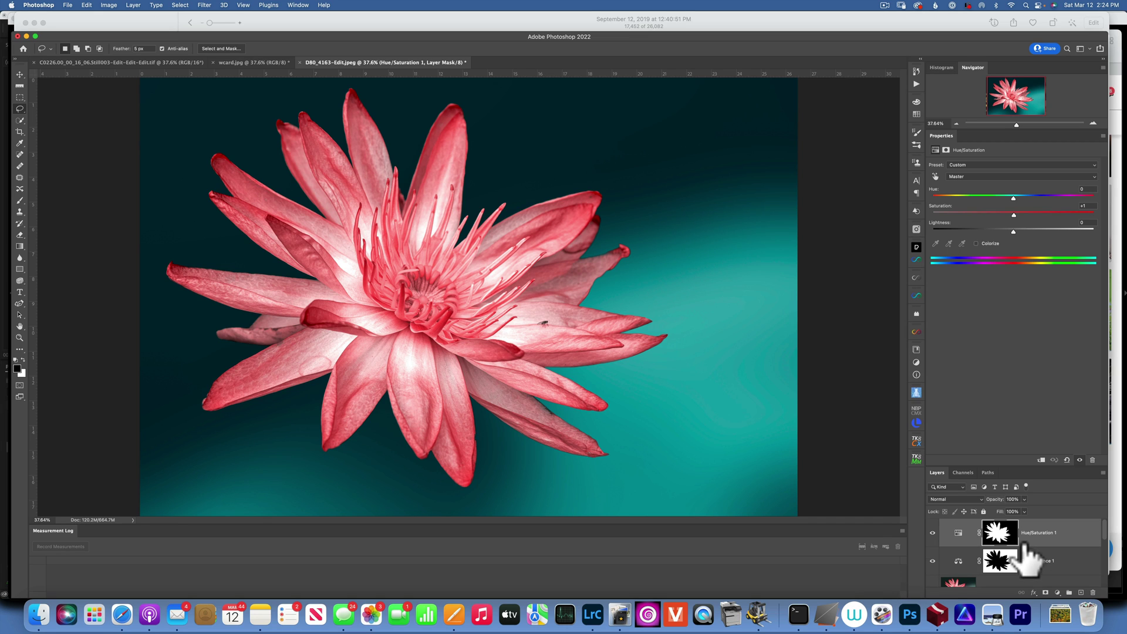